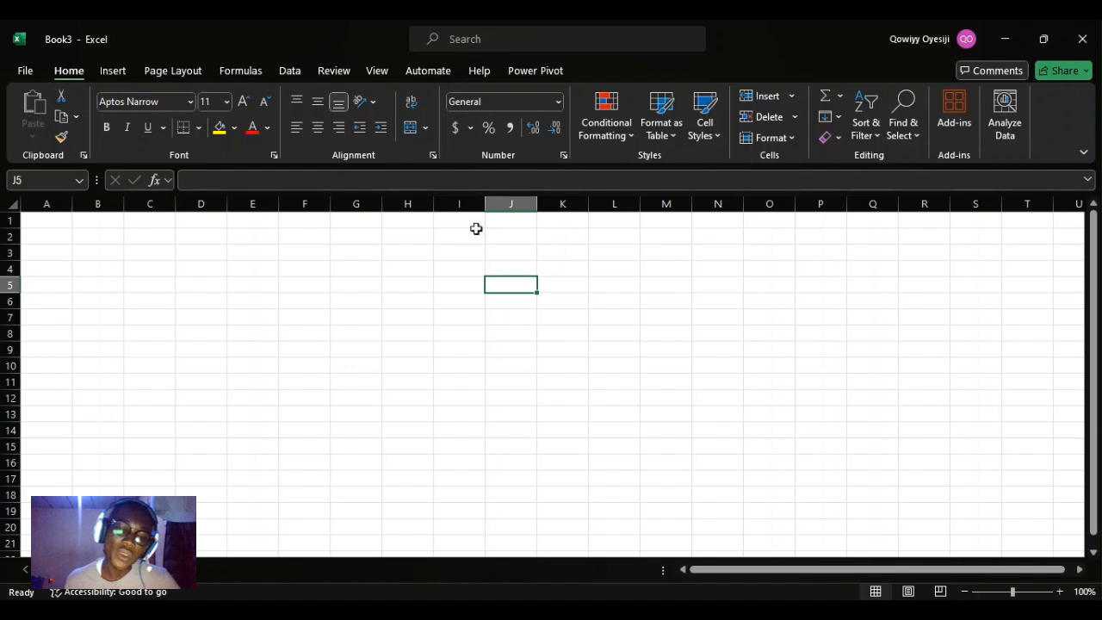
left_click(460, 288)
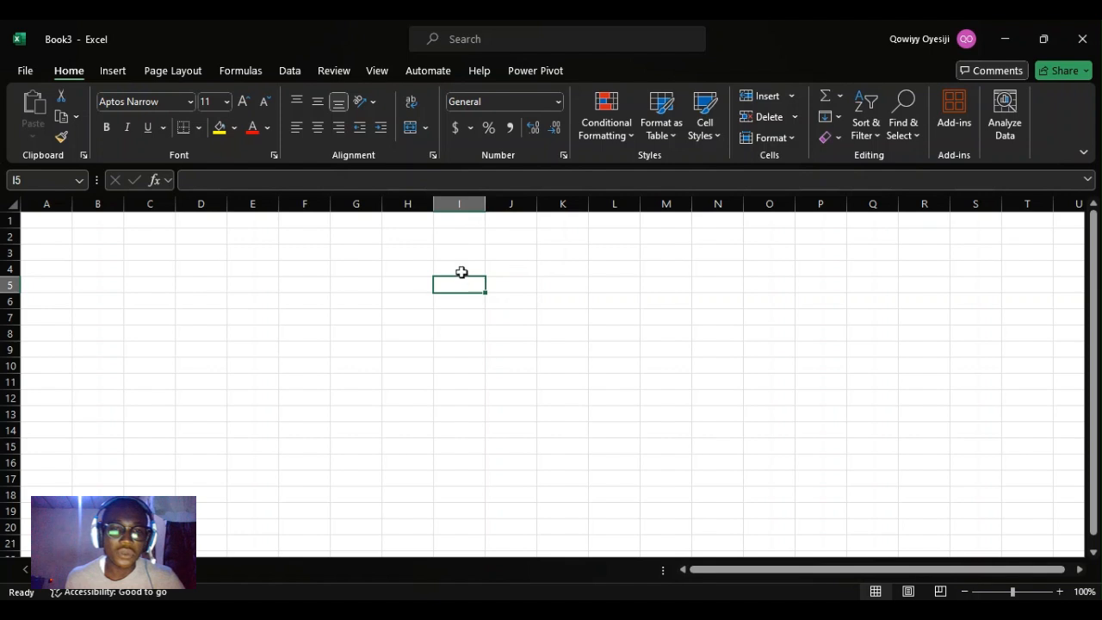
left_click_drag(460, 266, 611, 358)
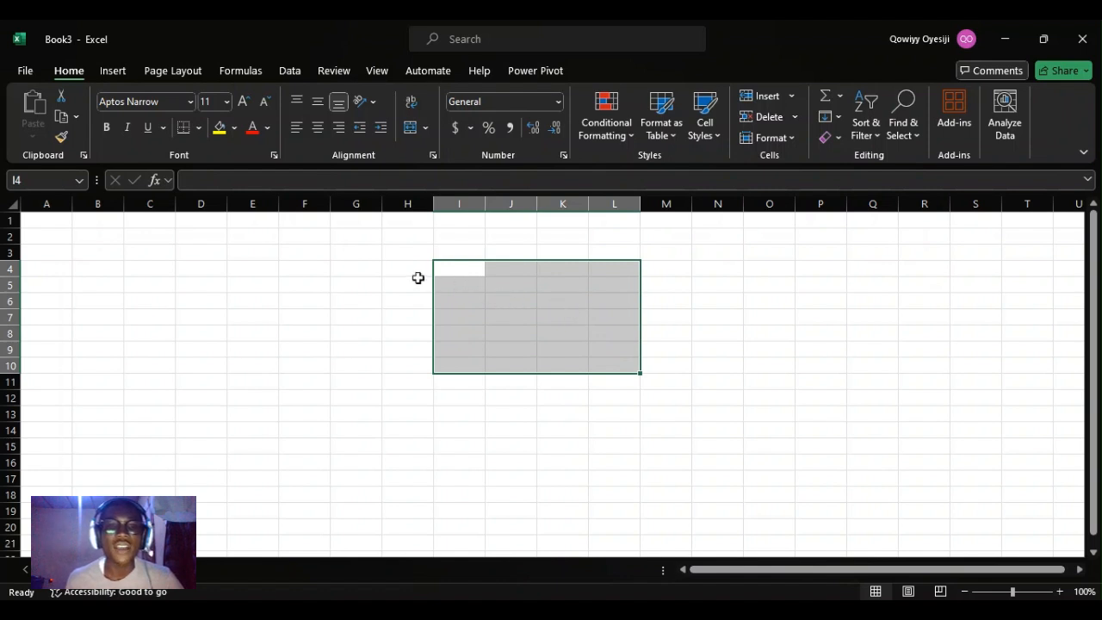
left_click_drag(364, 268, 604, 392)
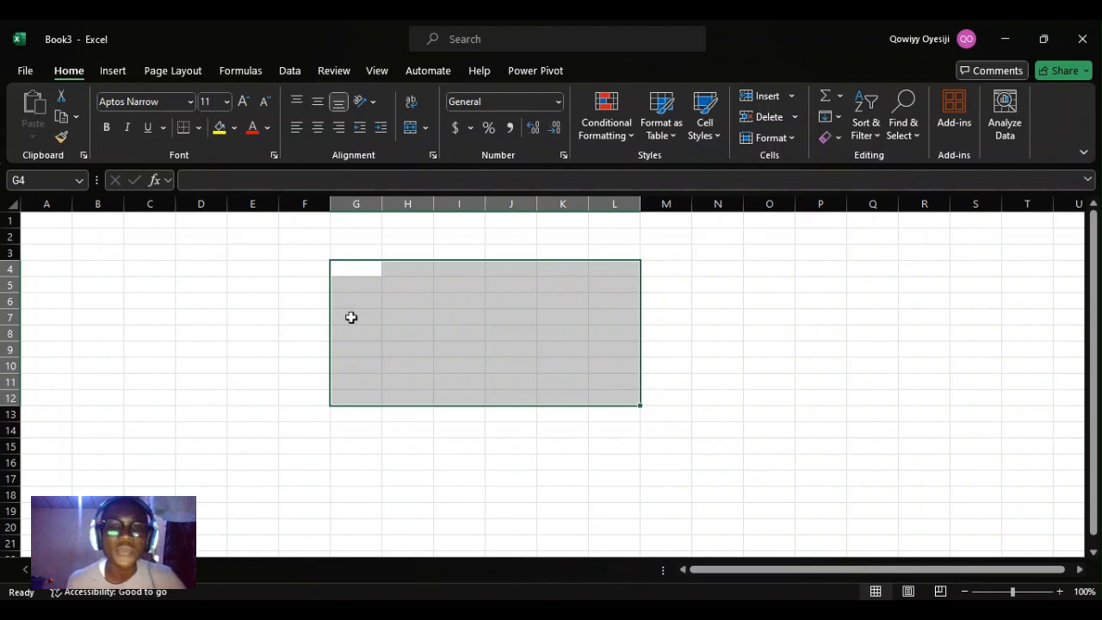
left_click(368, 273)
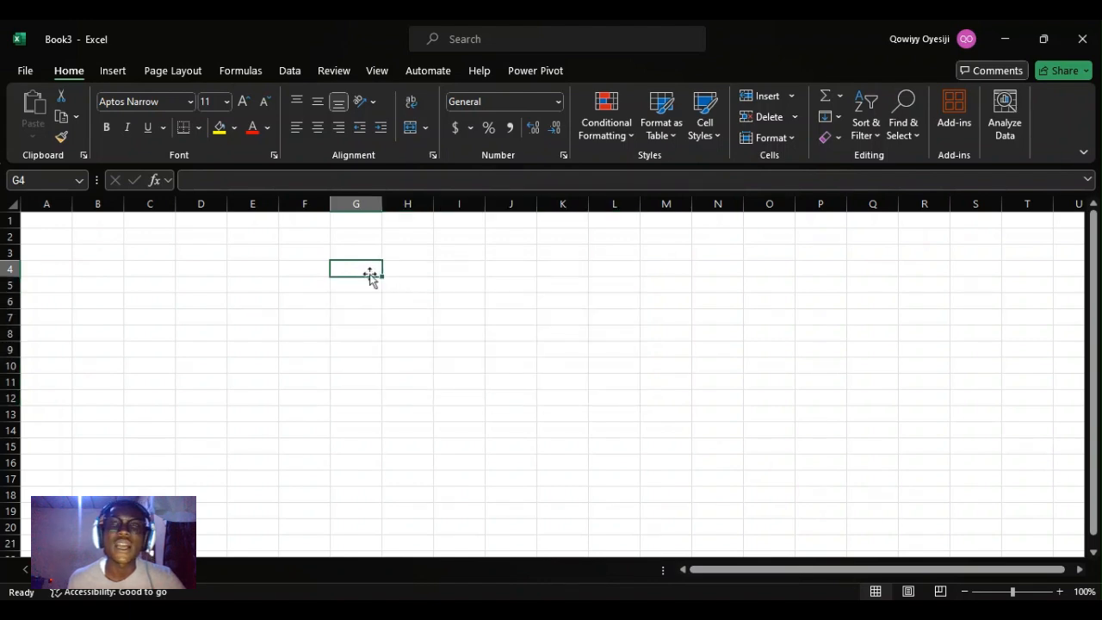
left_click_drag(376, 269, 607, 407)
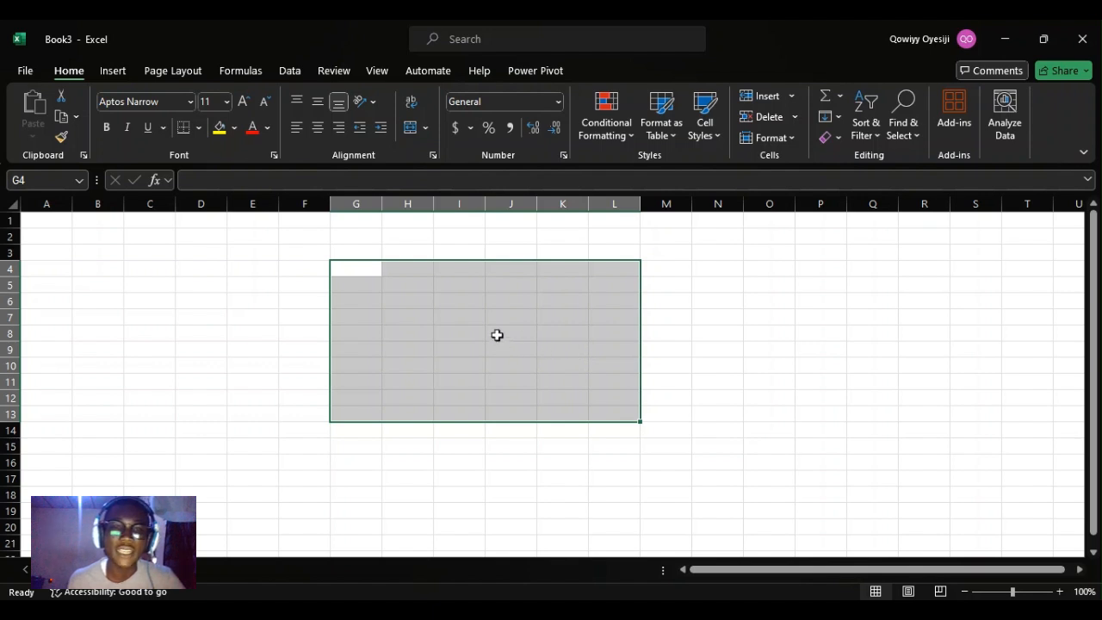
left_click(270, 281)
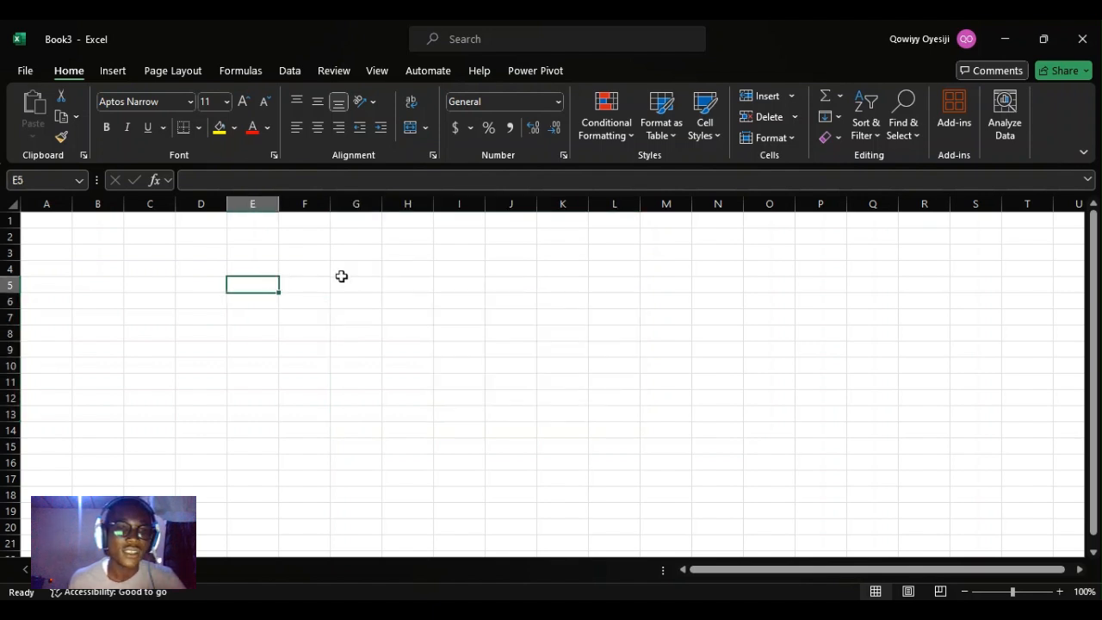
left_click_drag(352, 276, 531, 402)
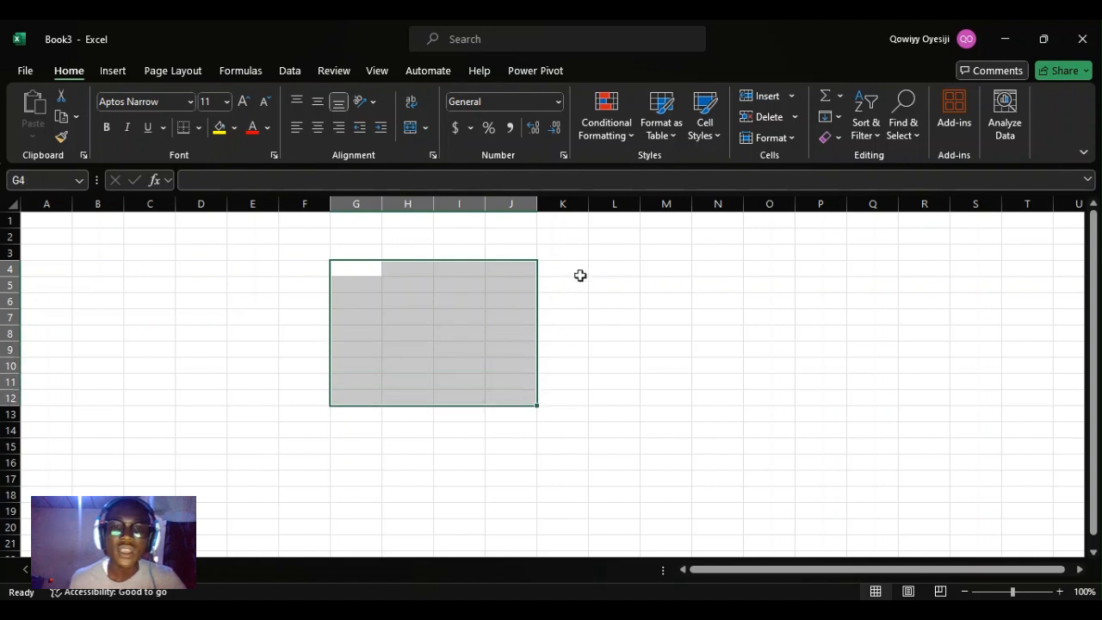
left_click_drag(581, 275, 657, 415)
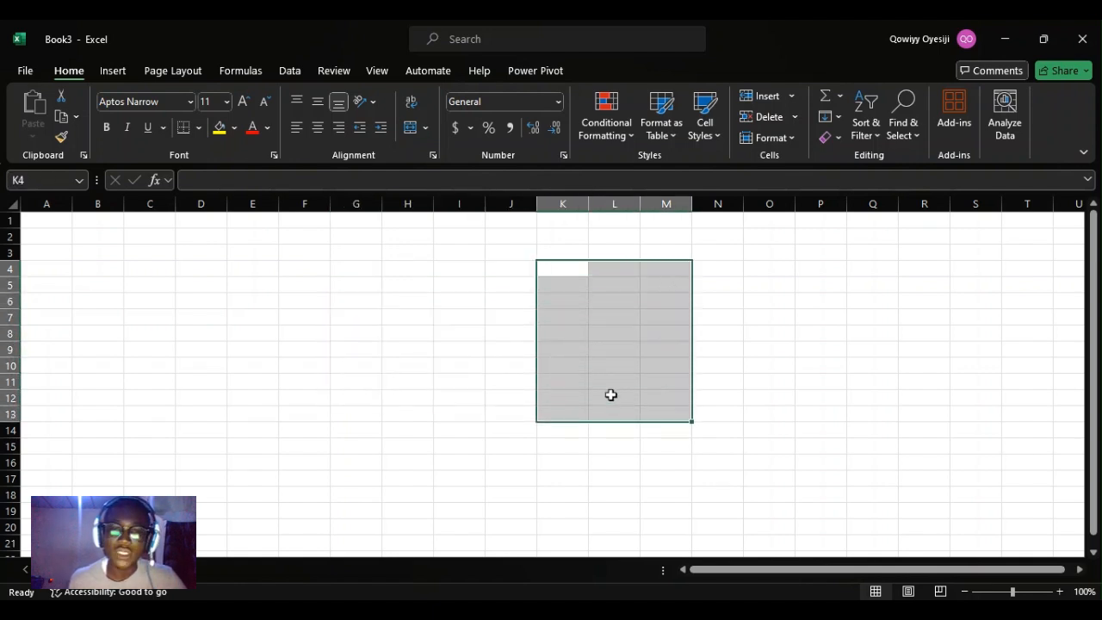
left_click(419, 272)
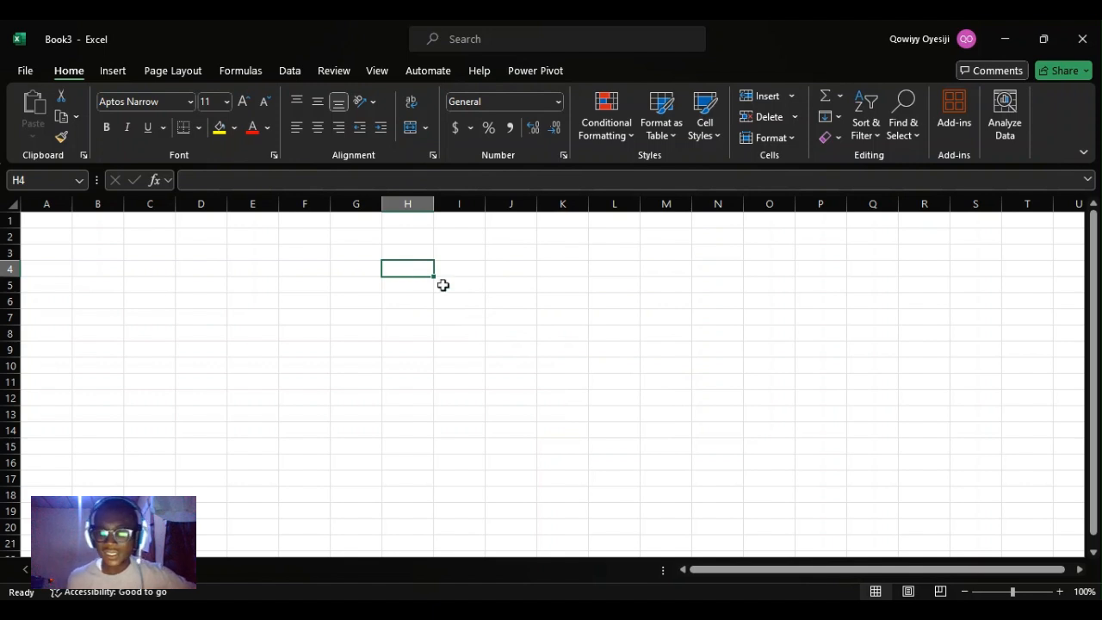
key("alt+Tab")
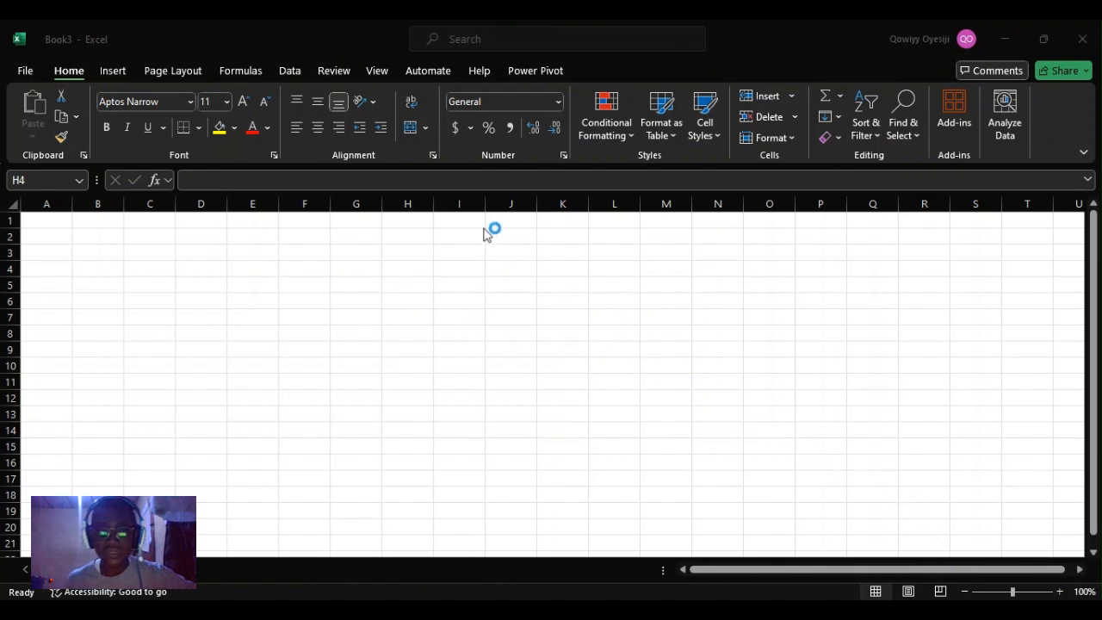
Enter =SEQUENCE(5) in cell I4 to generate a single column of five sequential numbers
left_click(480, 265)
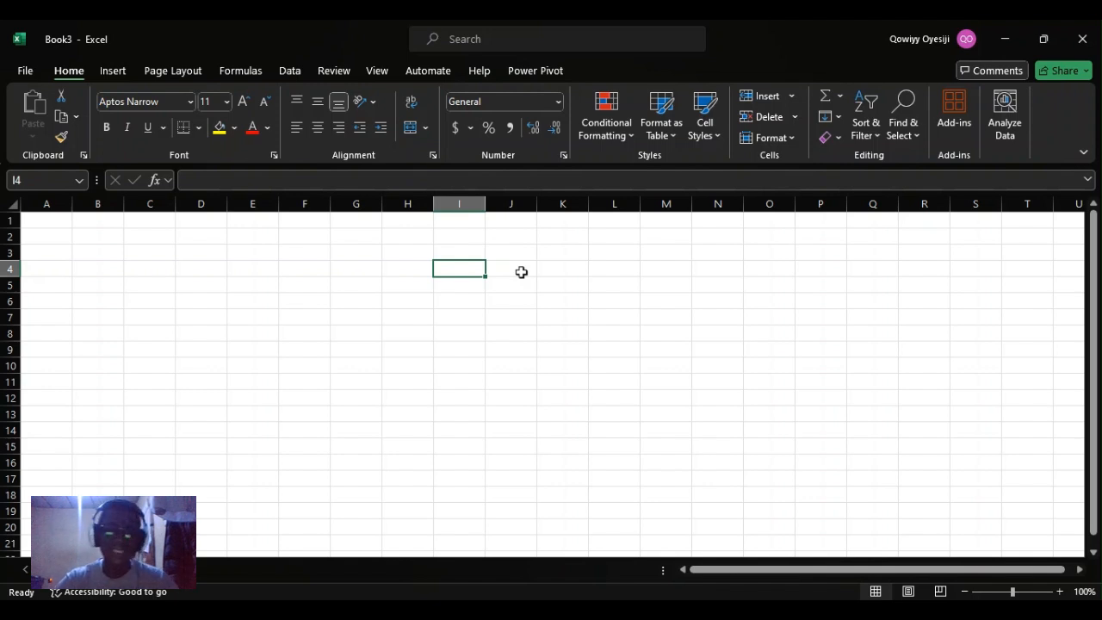
type("=seq")
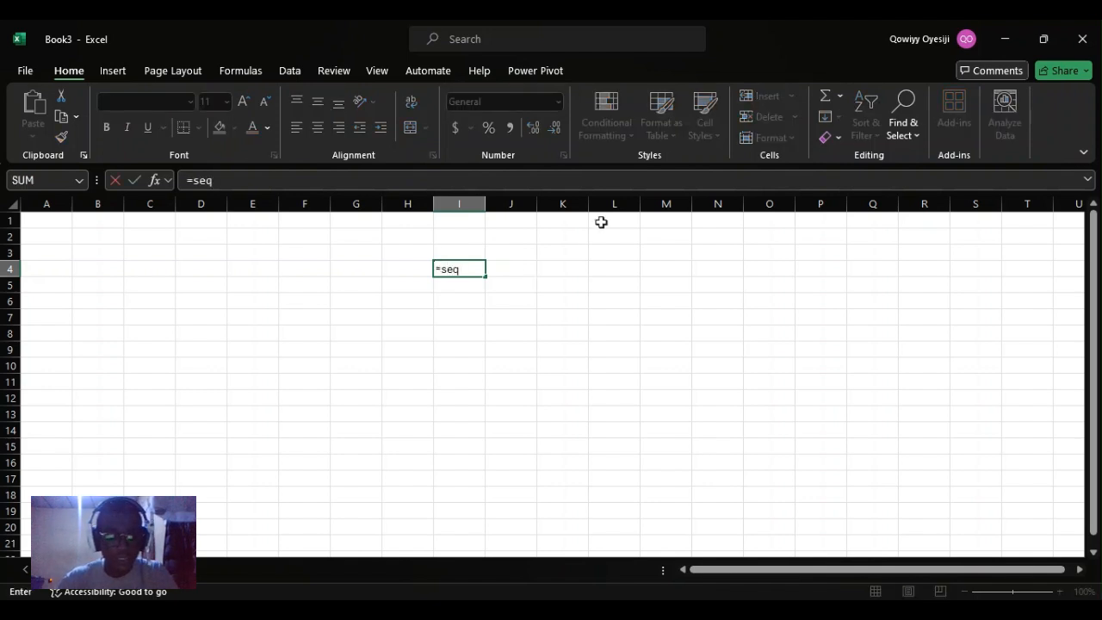
key("Tab")
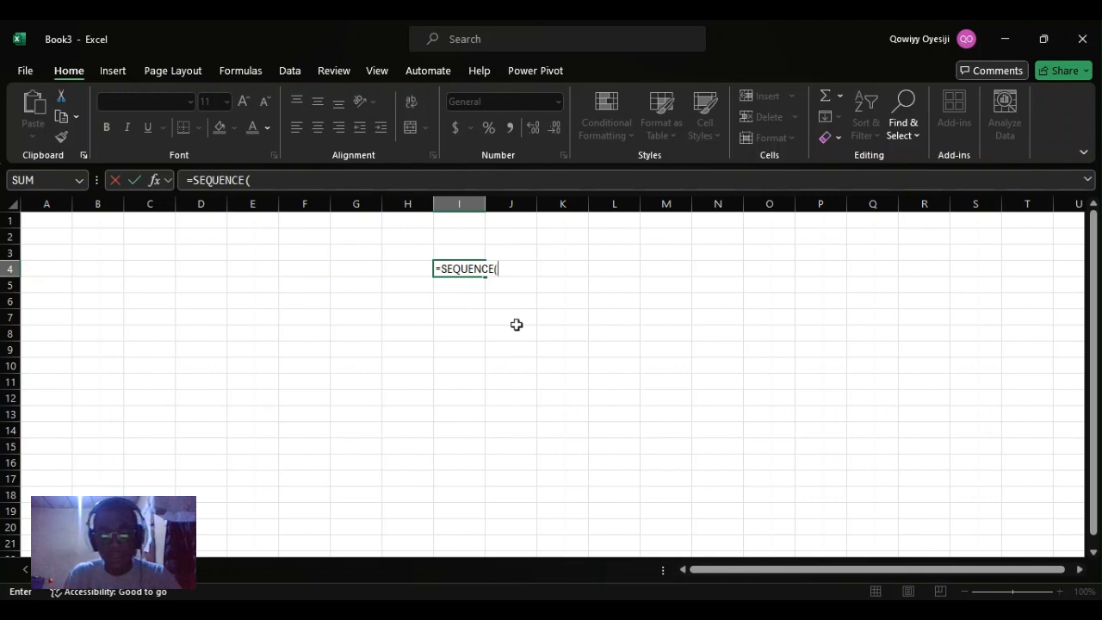
type("5,")
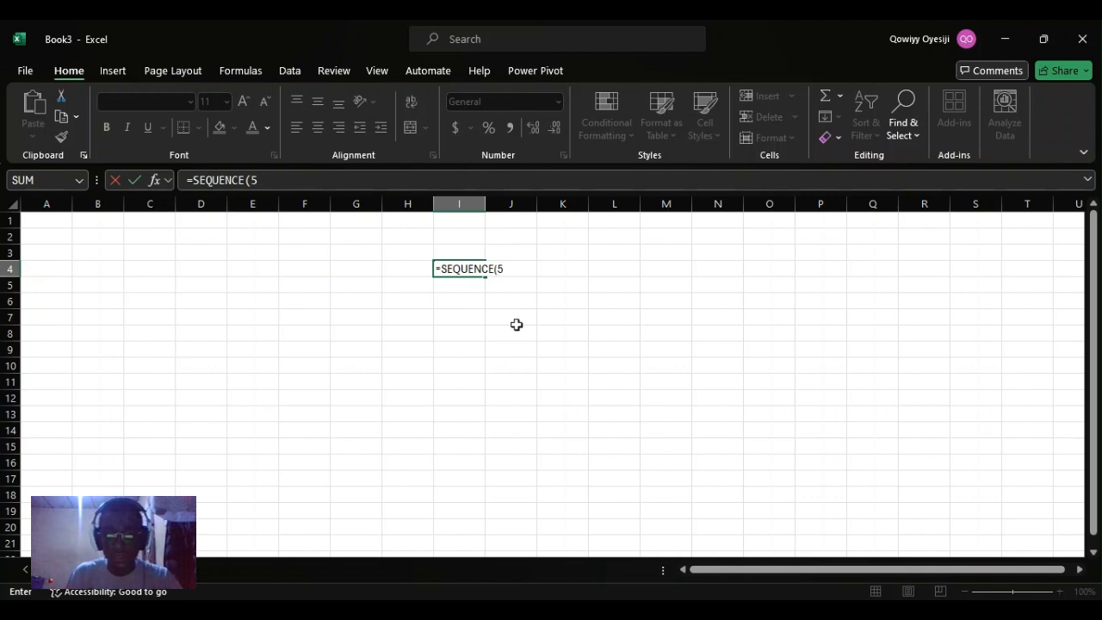
key("BackSpace")
type(")")
key("Return")
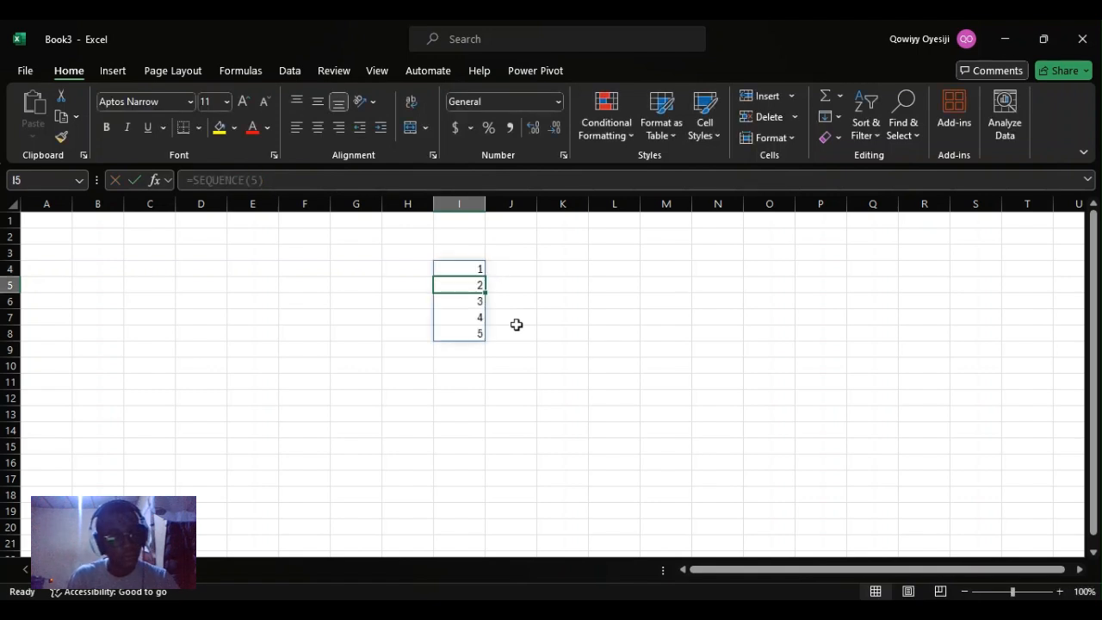
Enter =SEQUENCE(5,2) in cell L4 to generate a sequence of five rows and two columns
left_click(620, 271)
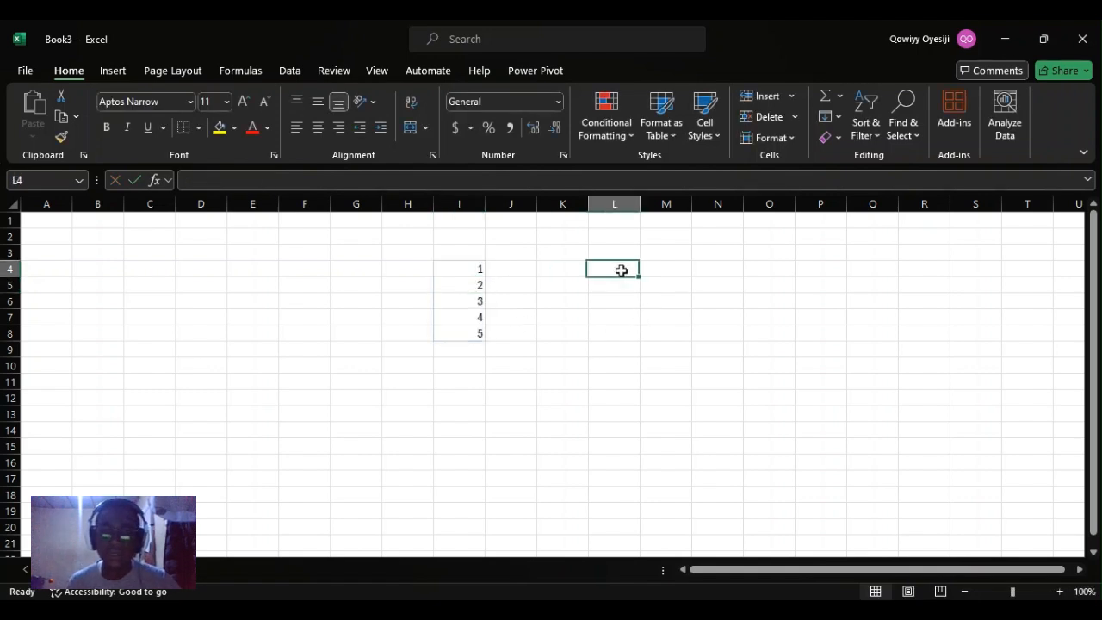
type("=")
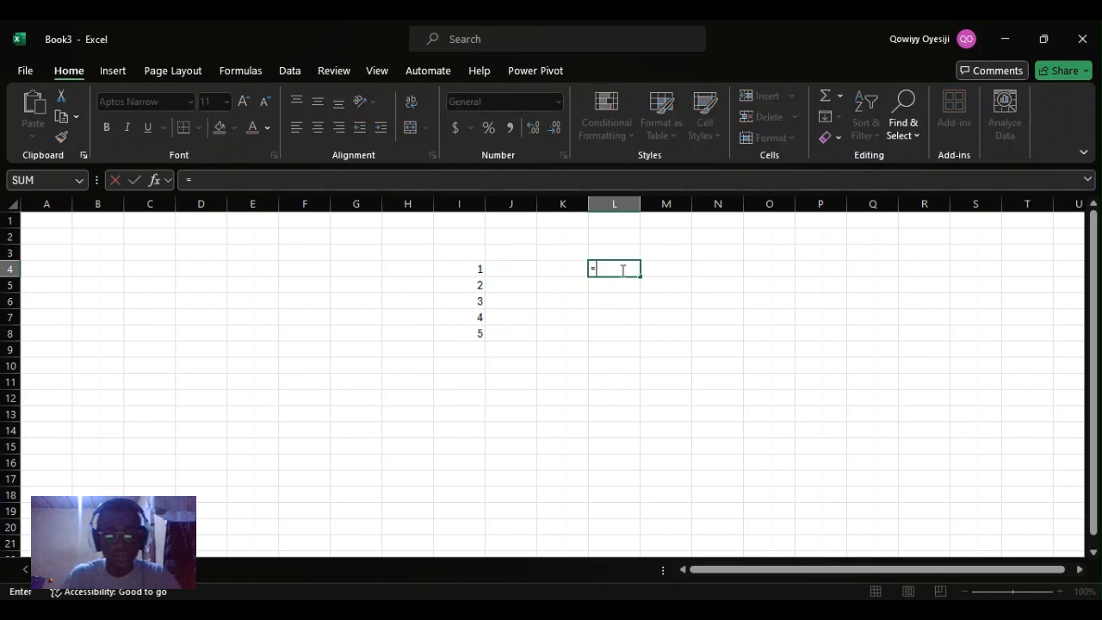
type("seque")
key("Tab")
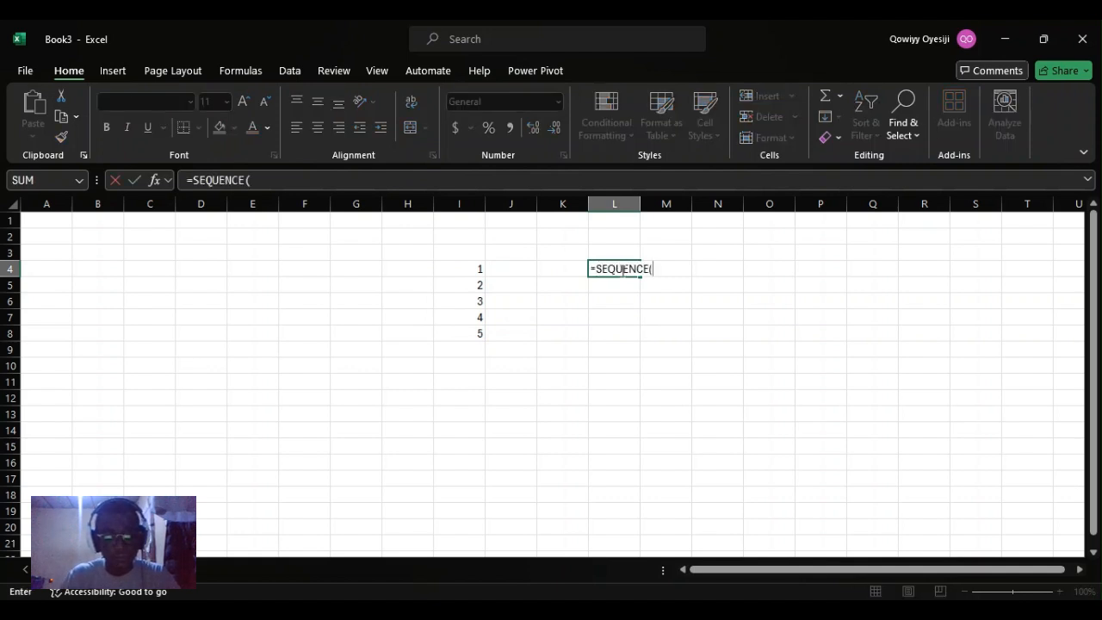
type("5")
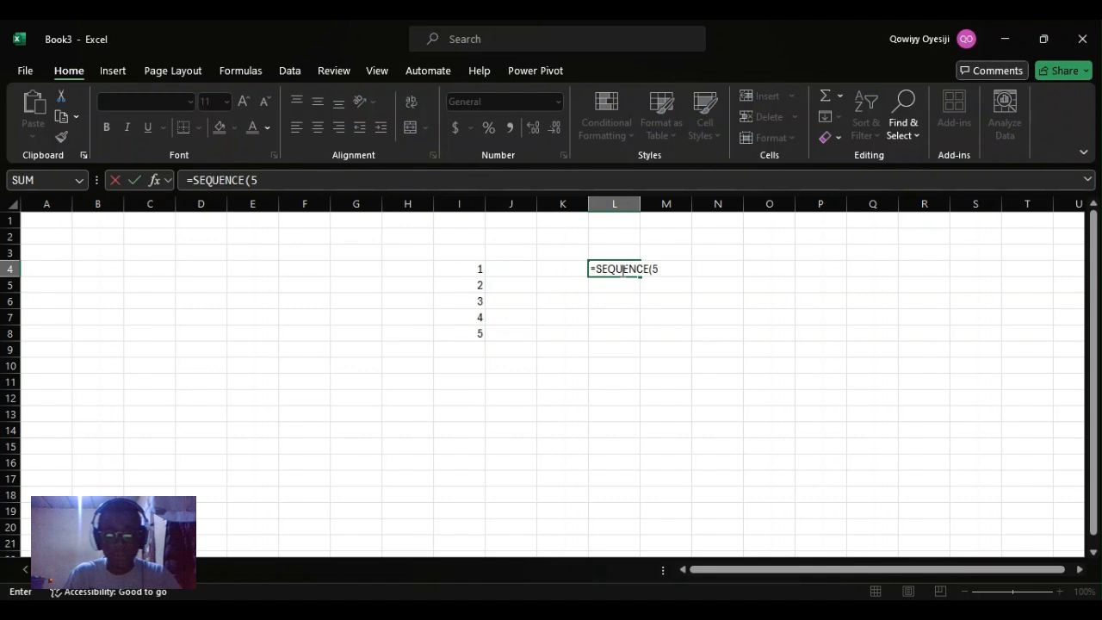
type(",2")
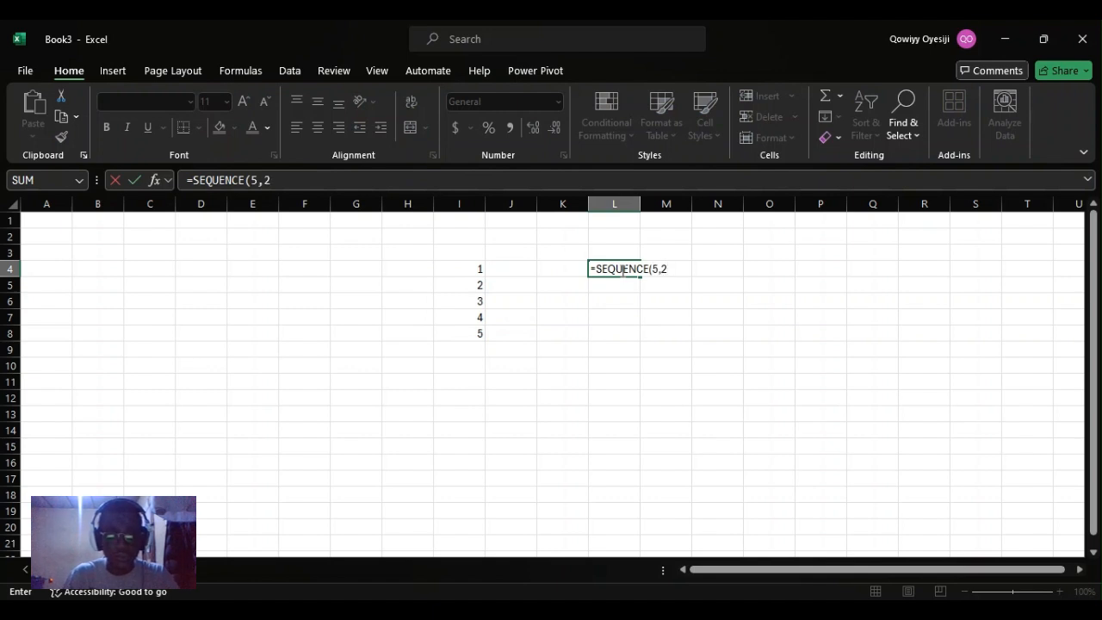
type(")")
key("Return")
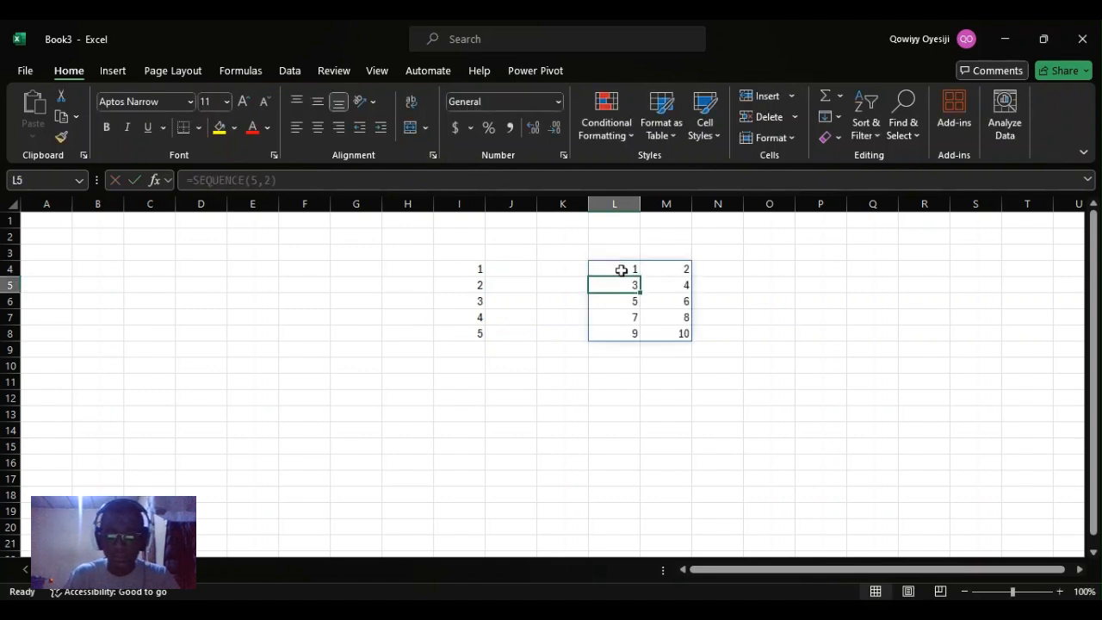
Enter =SEQUENCE(5,2,6) in cell O4 to generate a five-row, two-column sequence starting at 6
left_click(1079, 570)
left_click(1079, 570)
left_click(1079, 570)
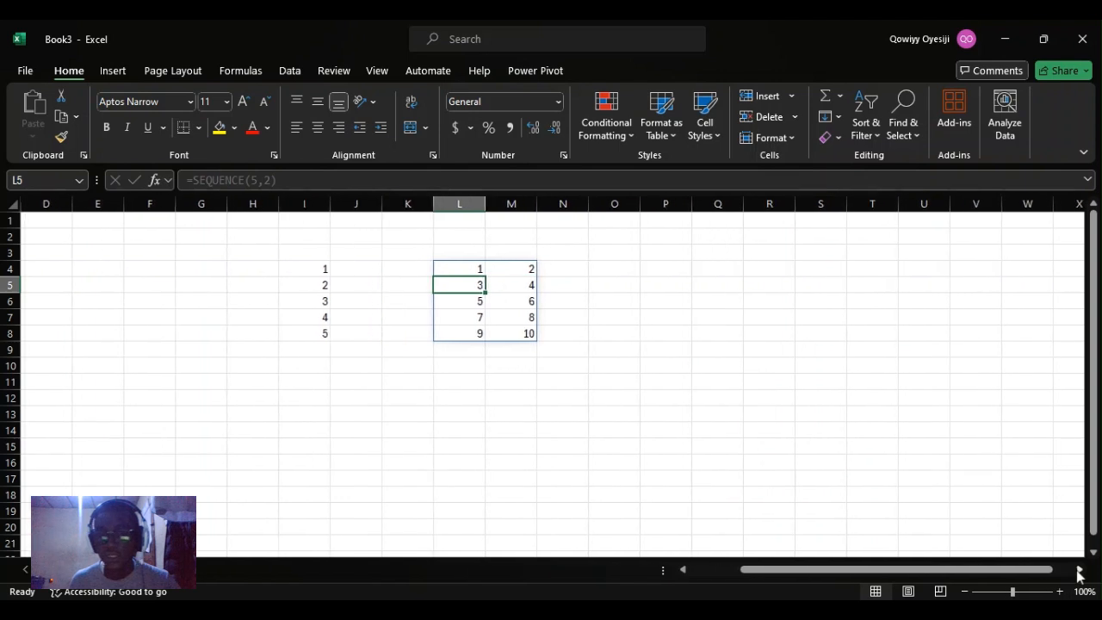
left_click(1079, 570)
left_click(561, 270)
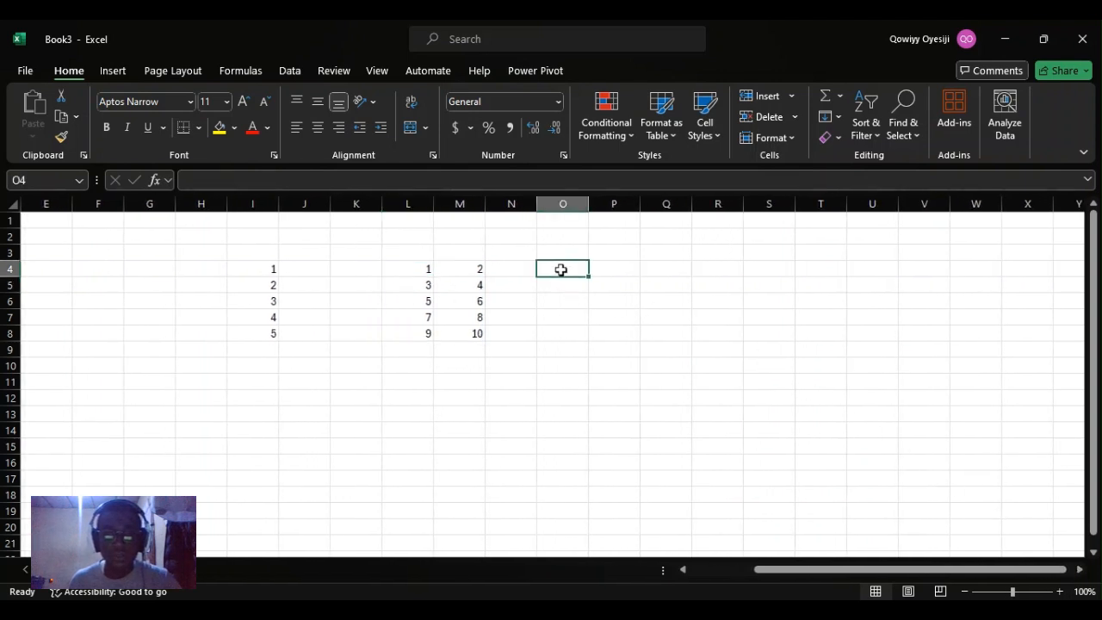
type("=sequ")
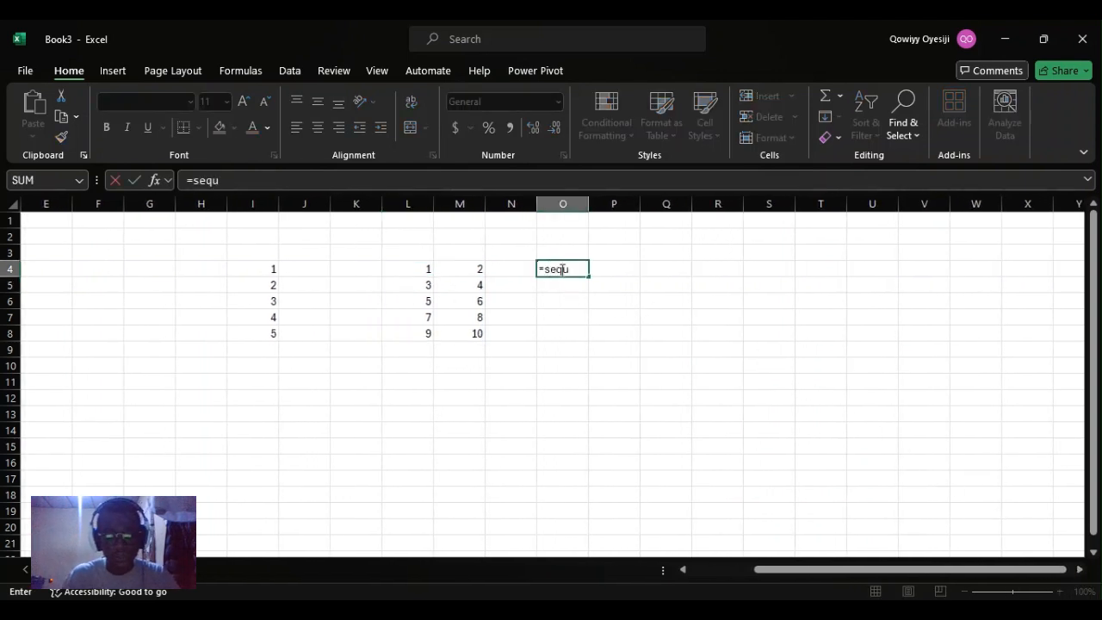
key("Tab")
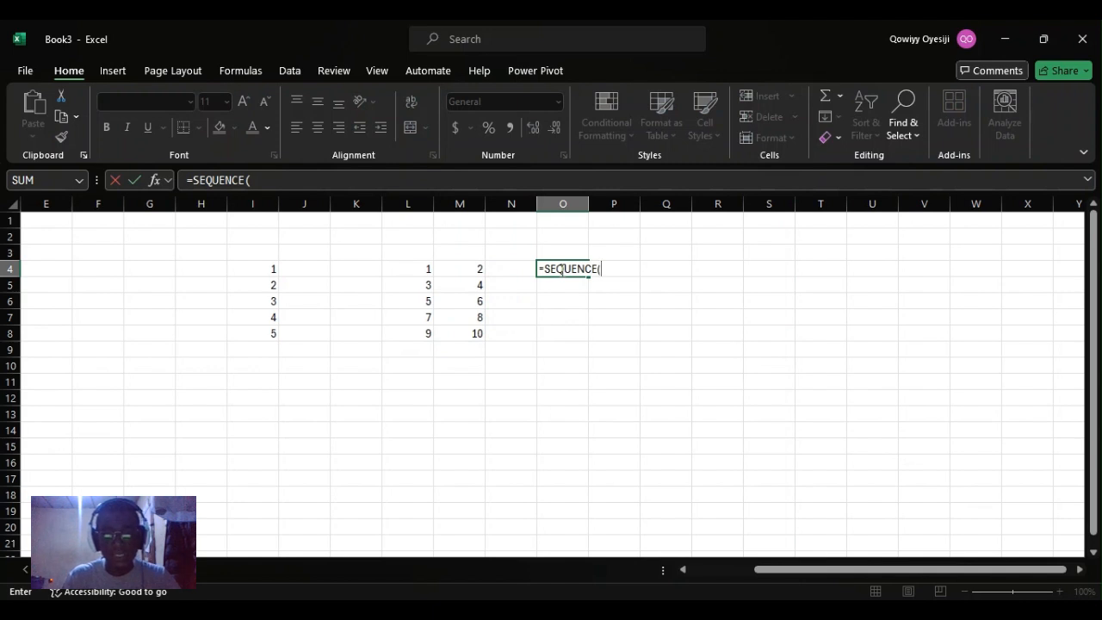
type("5,")
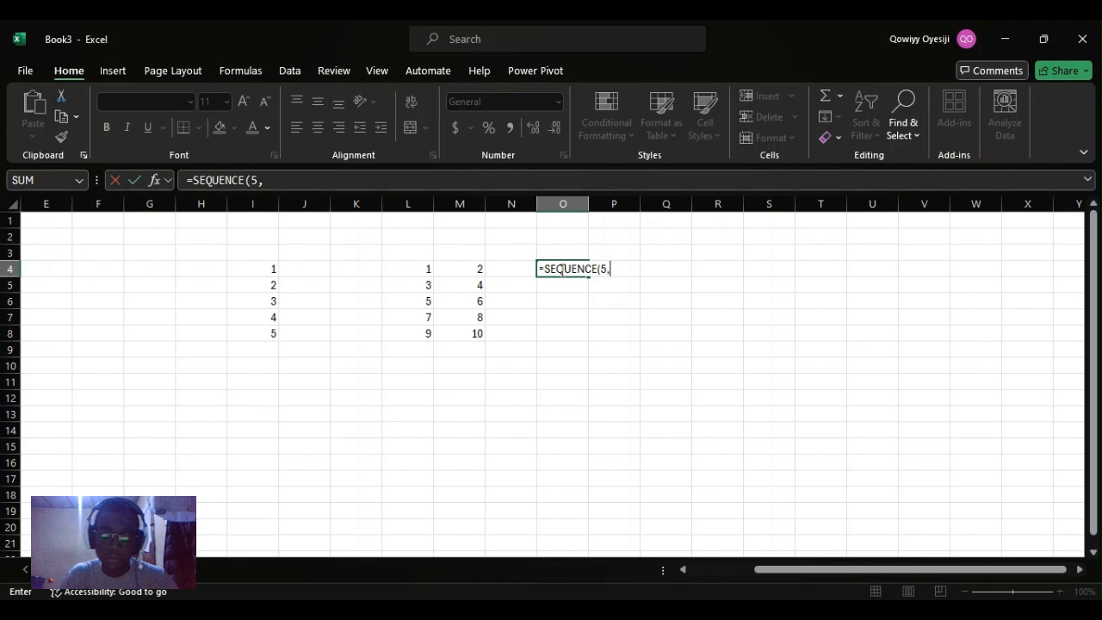
type("2,")
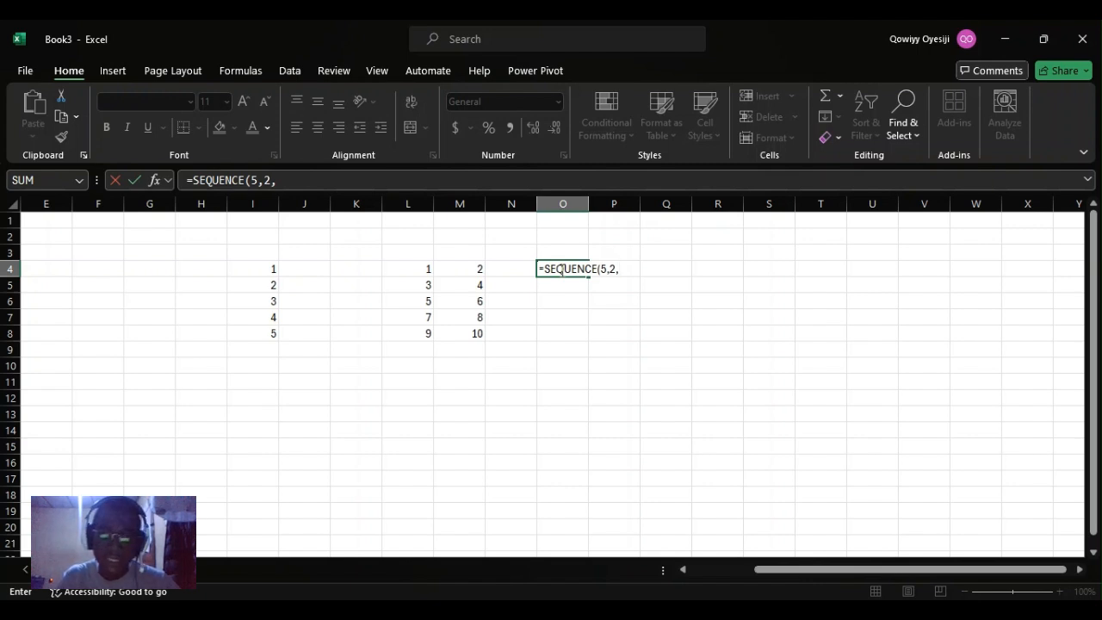
type("6")
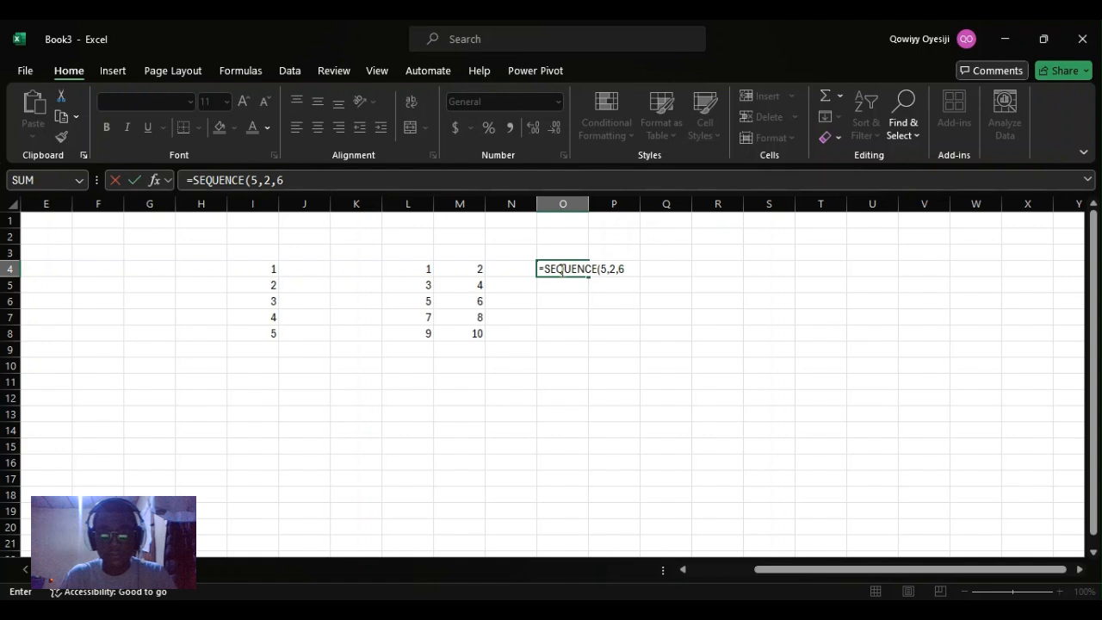
type(")")
key("Return")
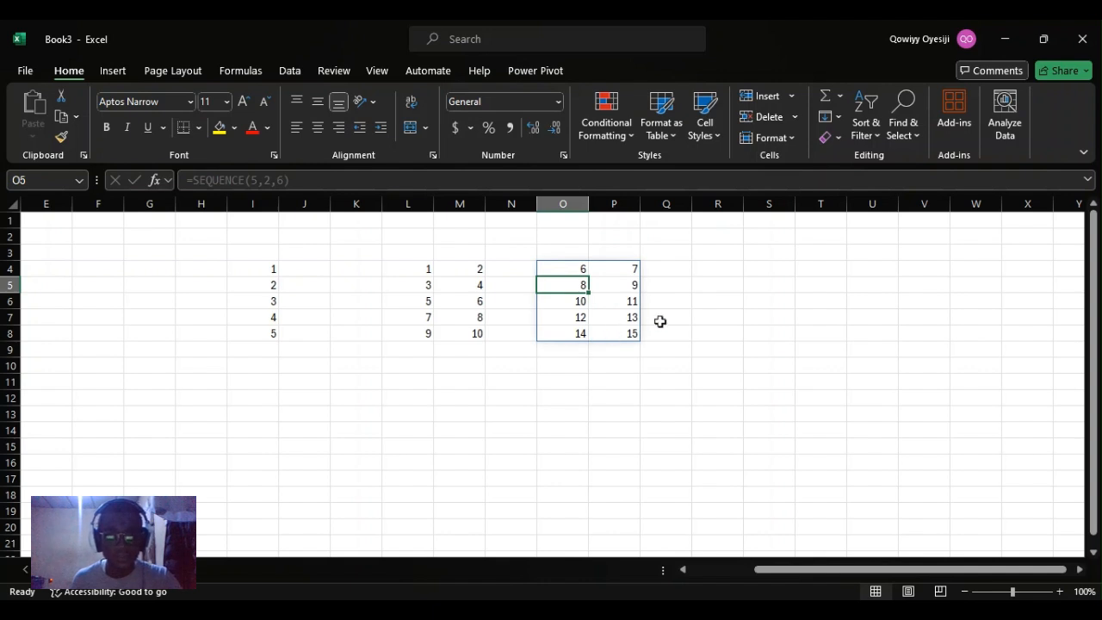
Enter =SEQUENCE(5,2,10,4) in cell R4 to generate a five-row, two-column sequence starting at 10 with a step of 4
left_click(719, 268)
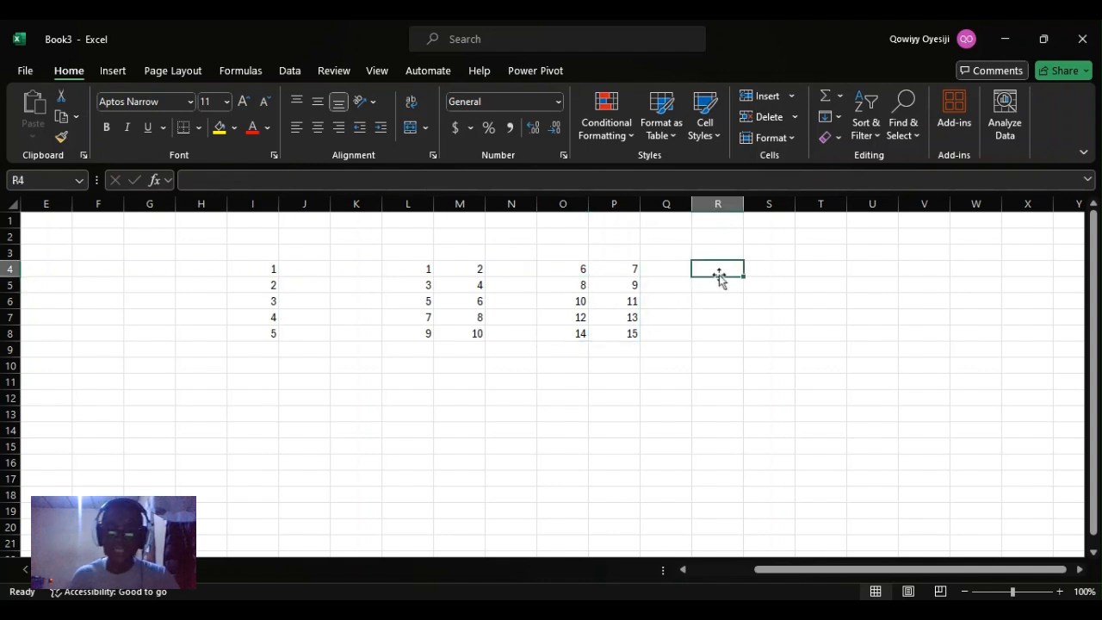
type("=sequen")
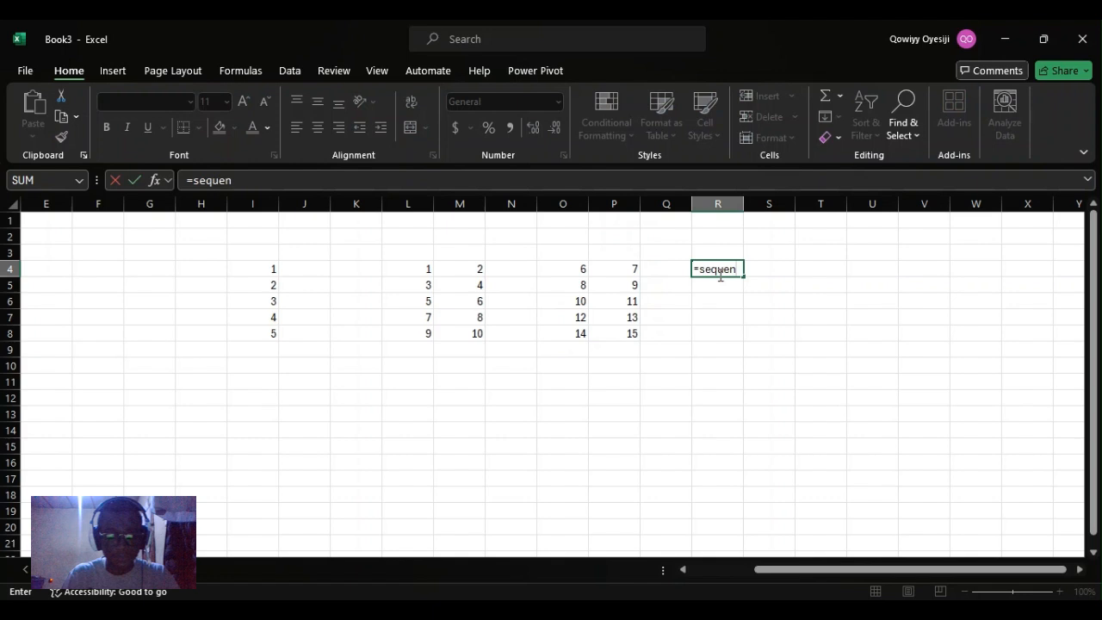
key("Tab")
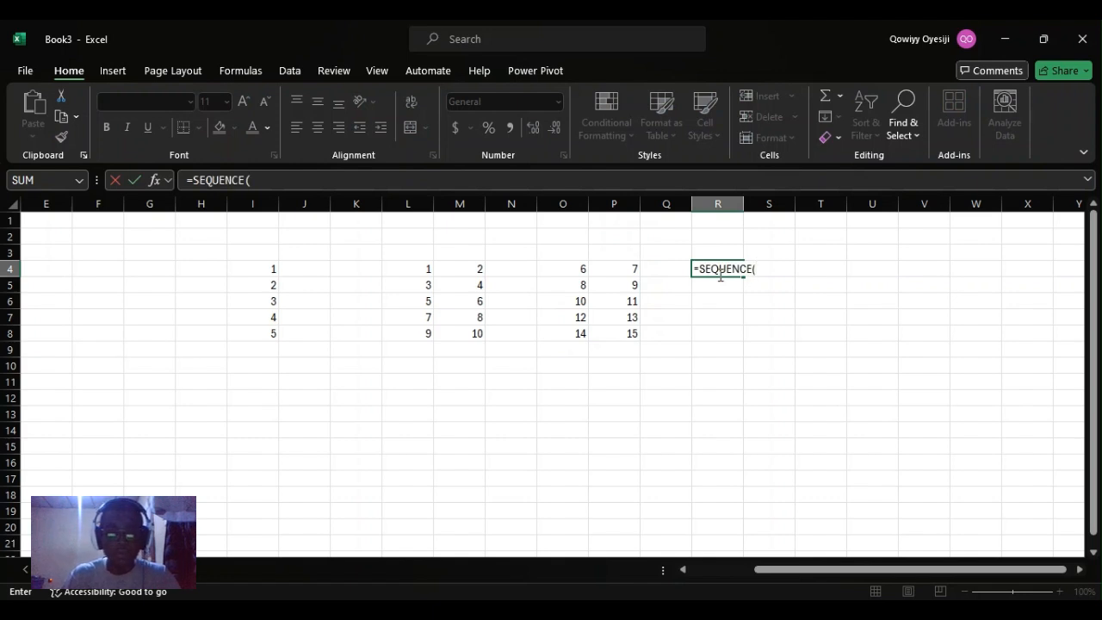
type("5,")
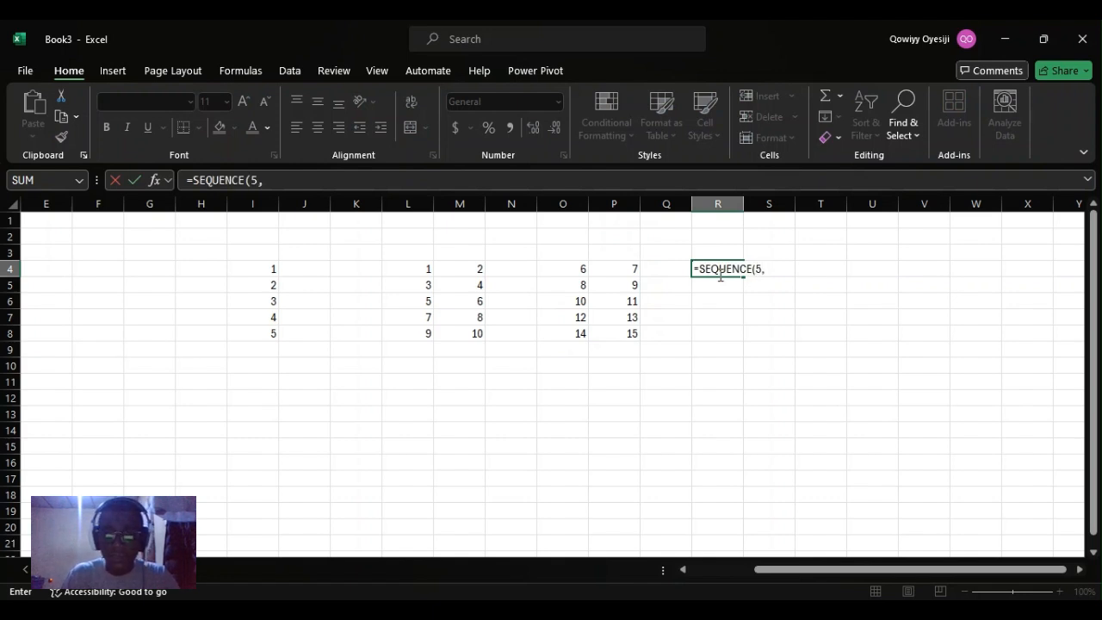
type("2,")
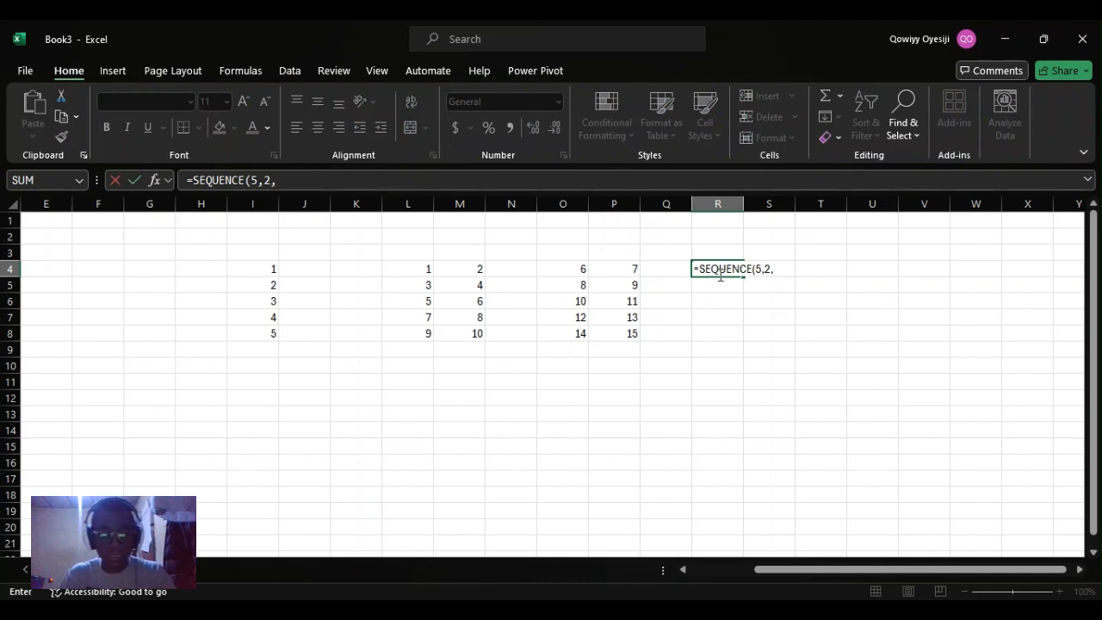
type("10,")
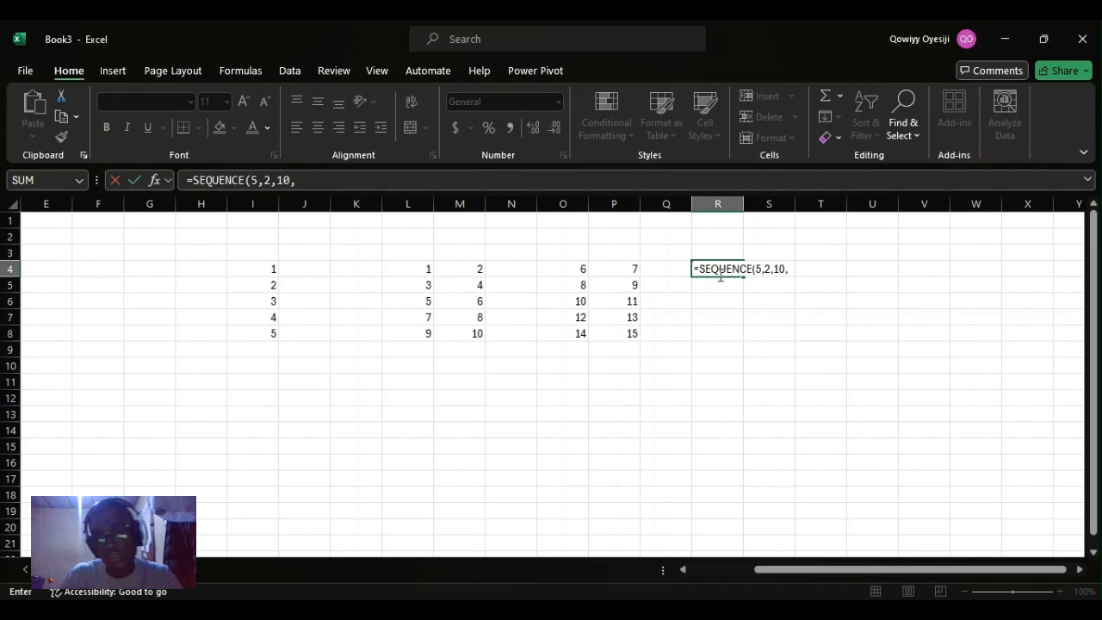
type("4")
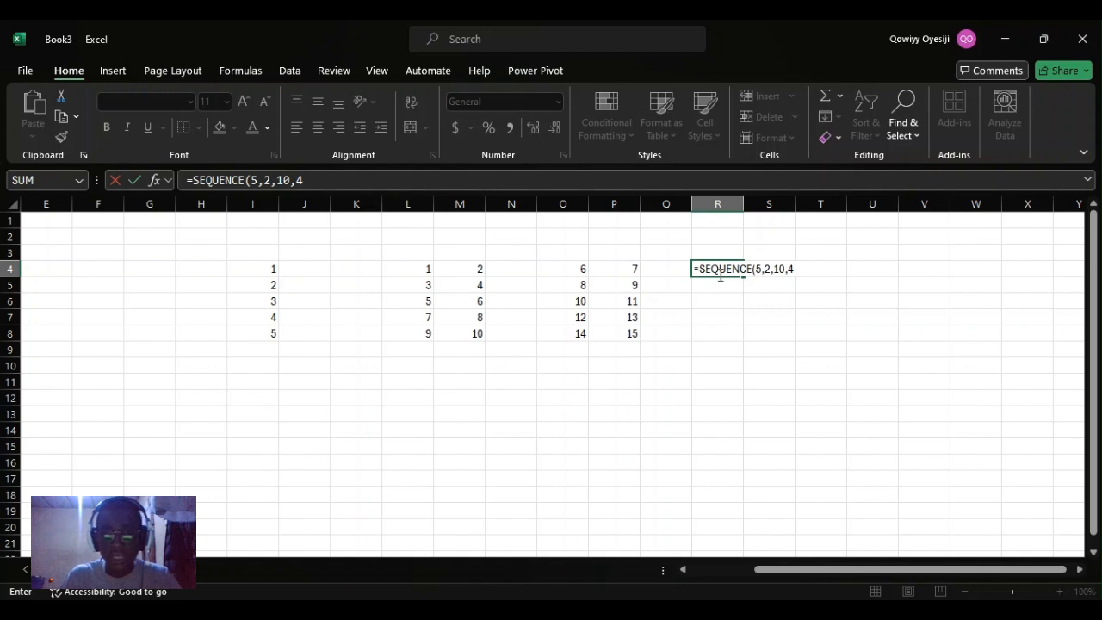
type(")")
key("Return")
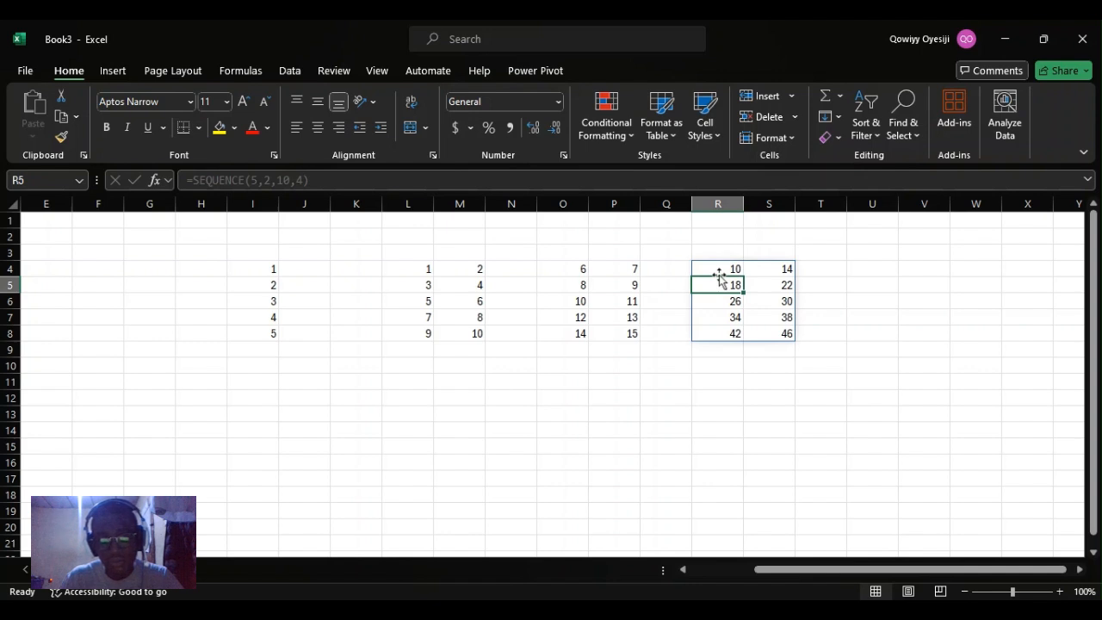
Review the SEQUENCE formulas in cells I4 and L4, leaving each without edits
double_click(258, 272)
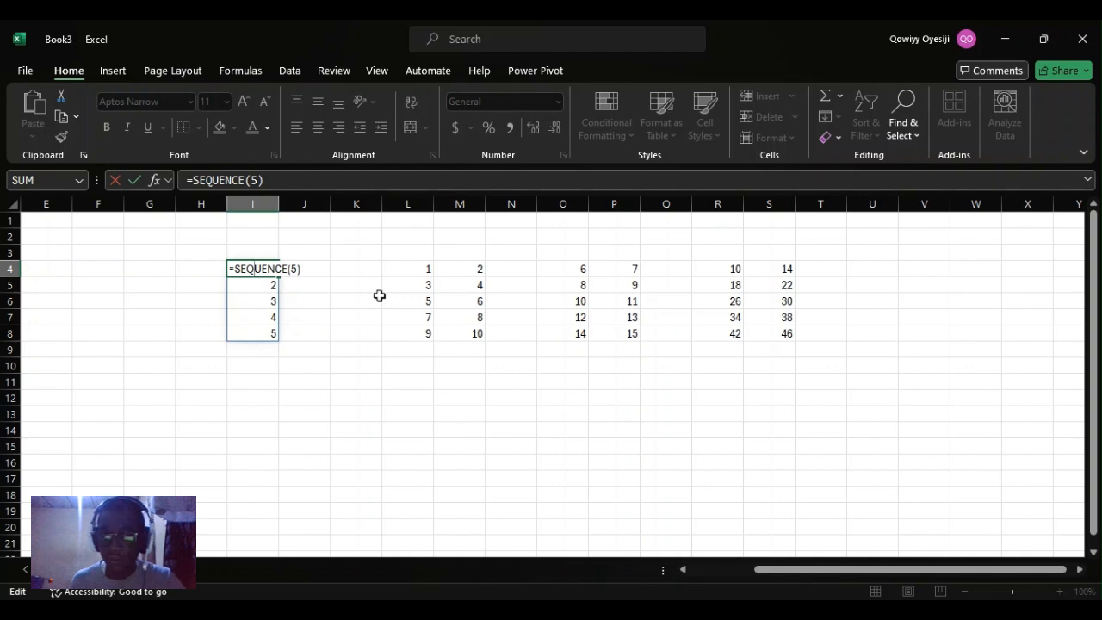
left_click(272, 285)
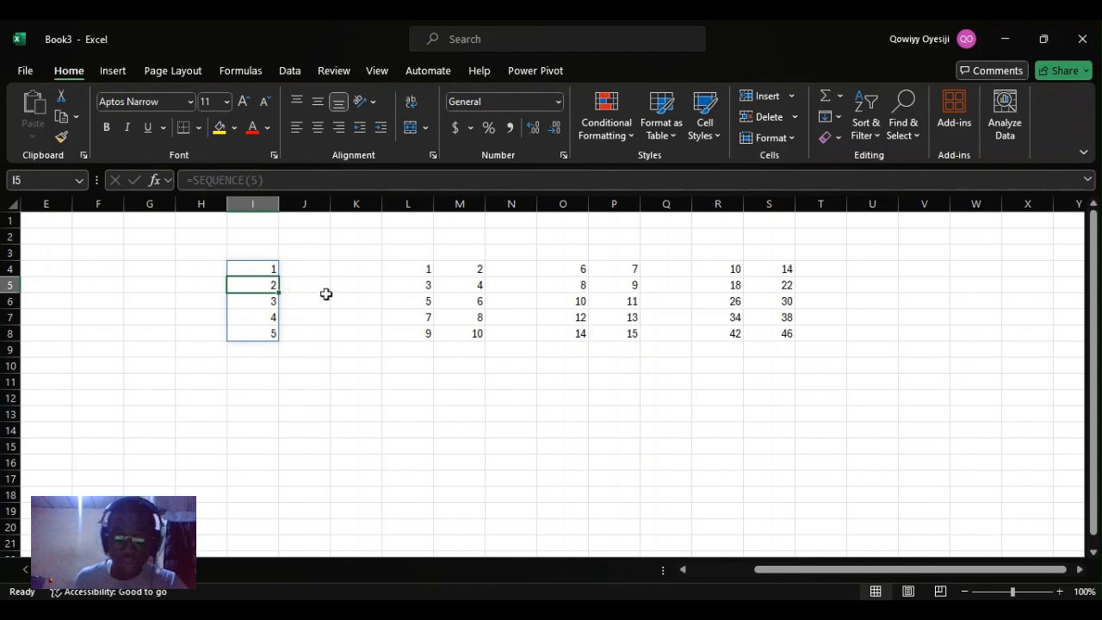
double_click(404, 271)
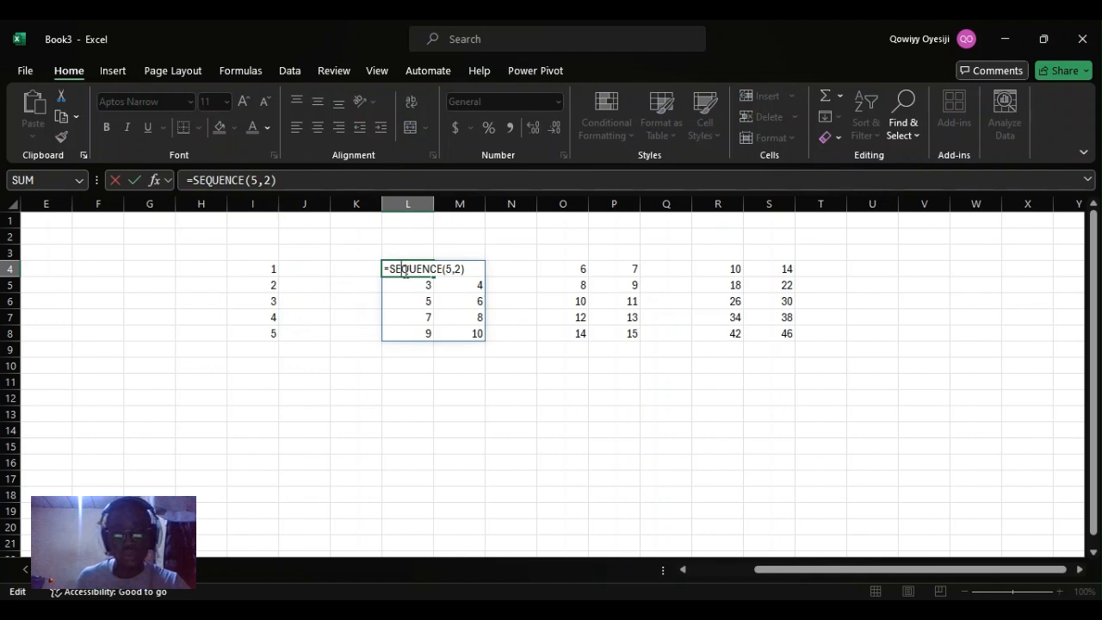
key("Return")
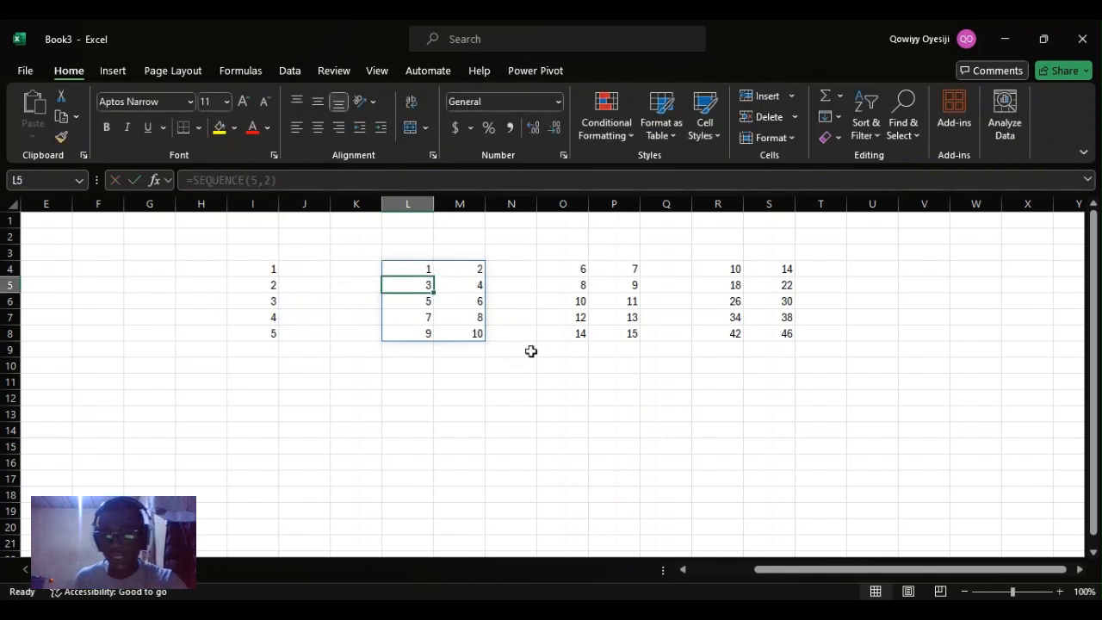
Change the start argument of the SEQUENCE formula in cell O4 to 11 and recheck the formula
double_click(561, 275)
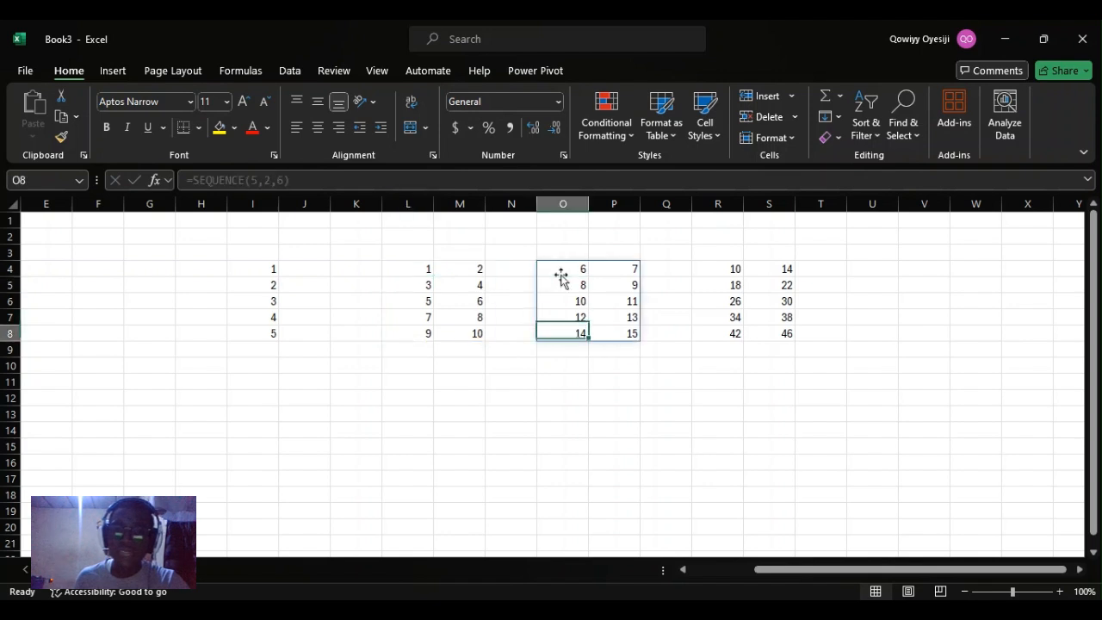
double_click(560, 270)
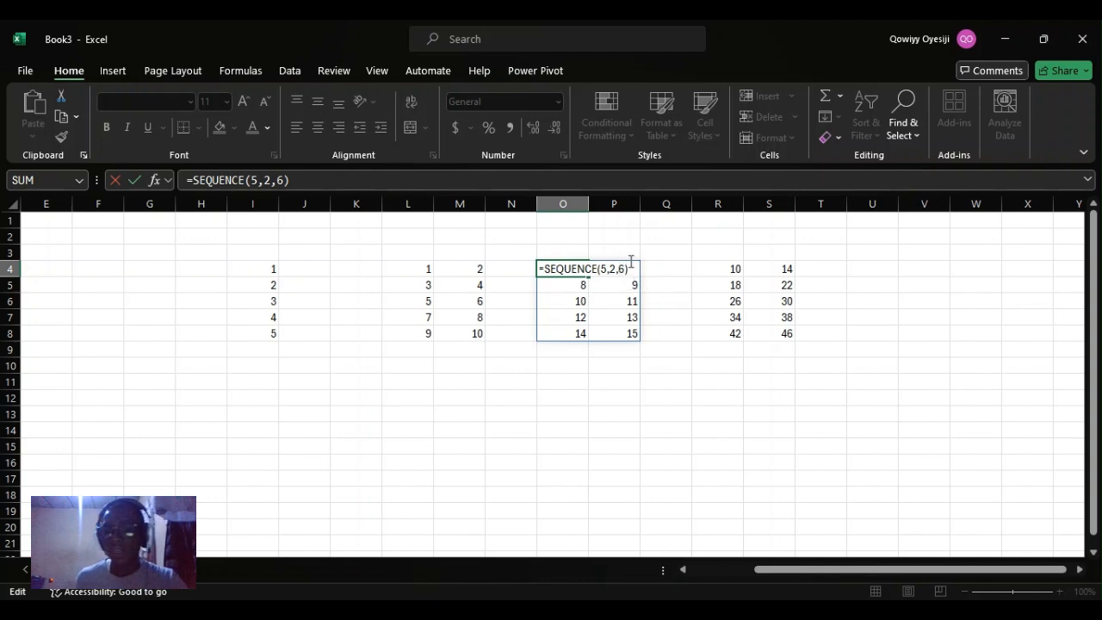
key("BackSpace")
type("11")
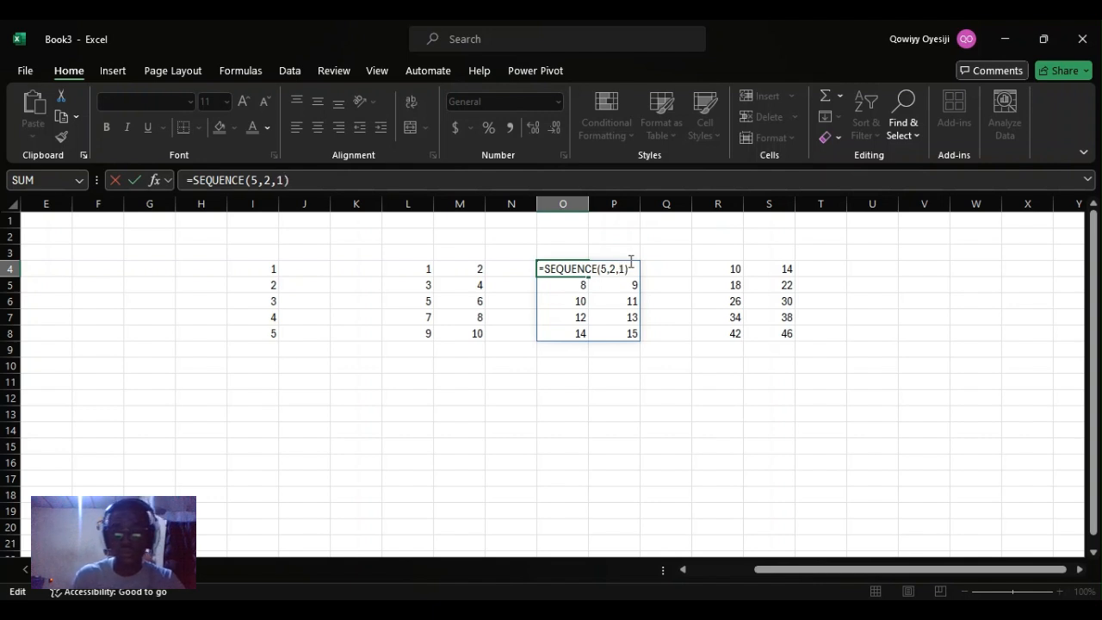
key("Return")
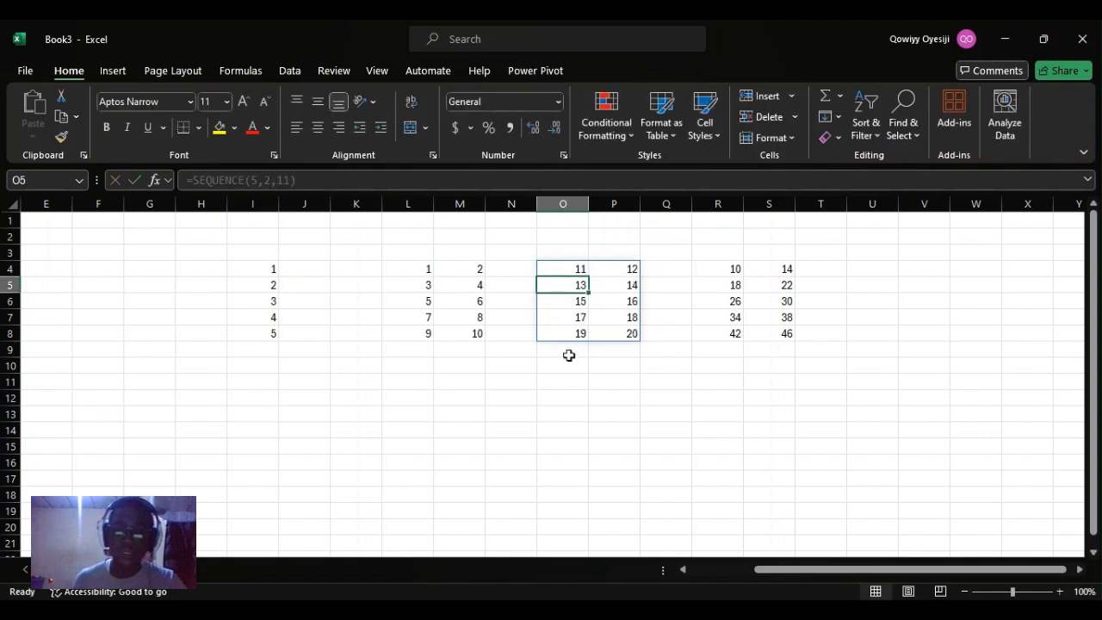
double_click(564, 269)
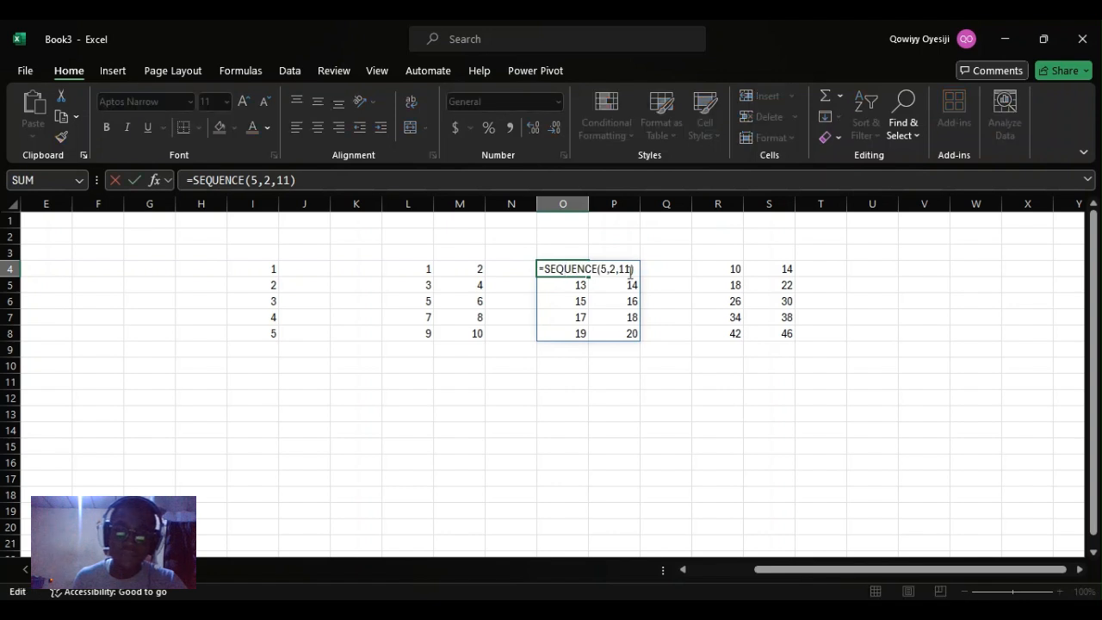
key("Return")
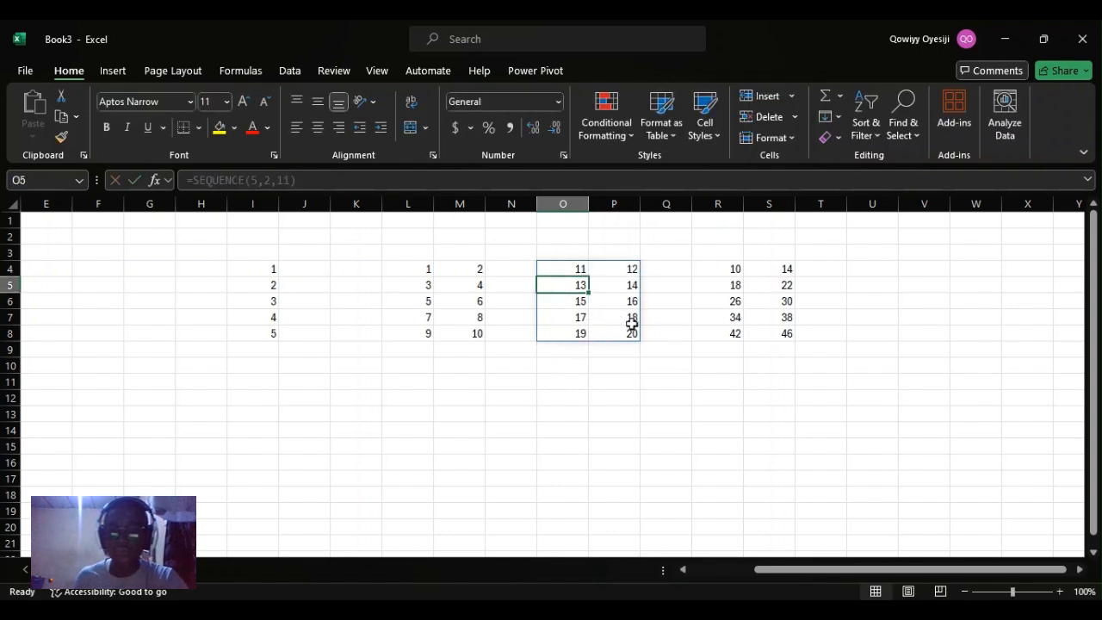
Change the SEQUENCE formula in cell R4 to use 7 rows and 3 columns
double_click(706, 269)
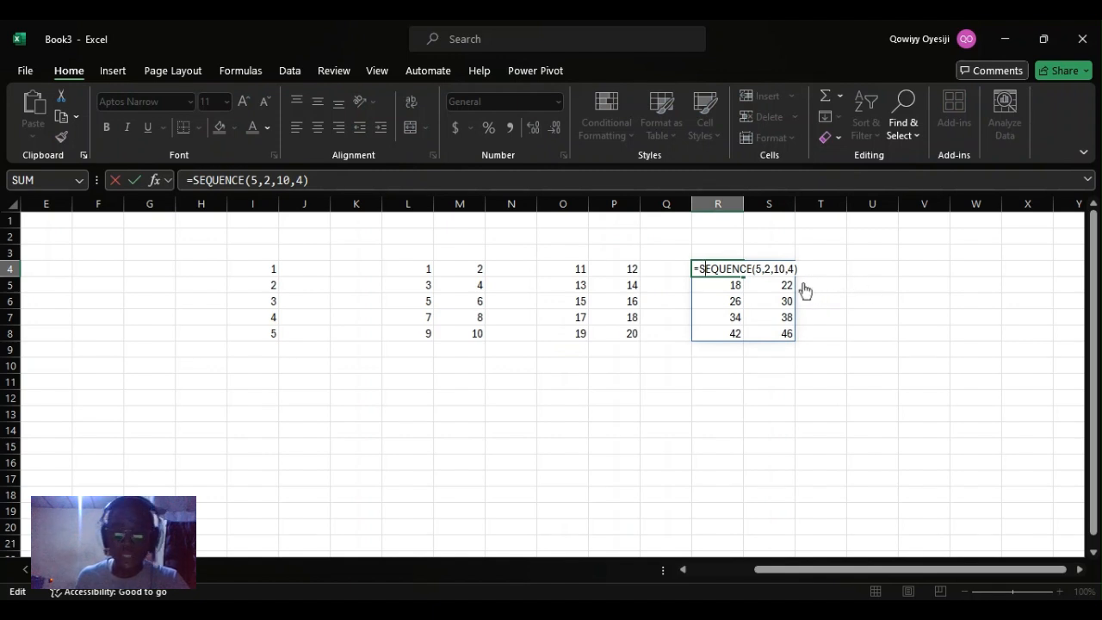
key("Return")
double_click(729, 265)
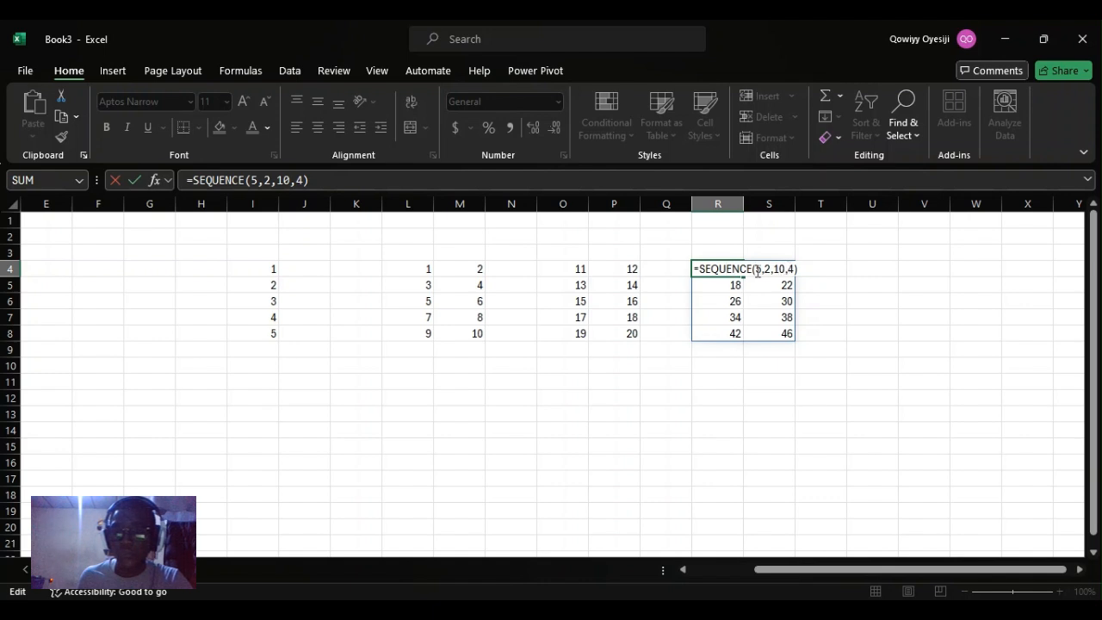
key("BackSpace")
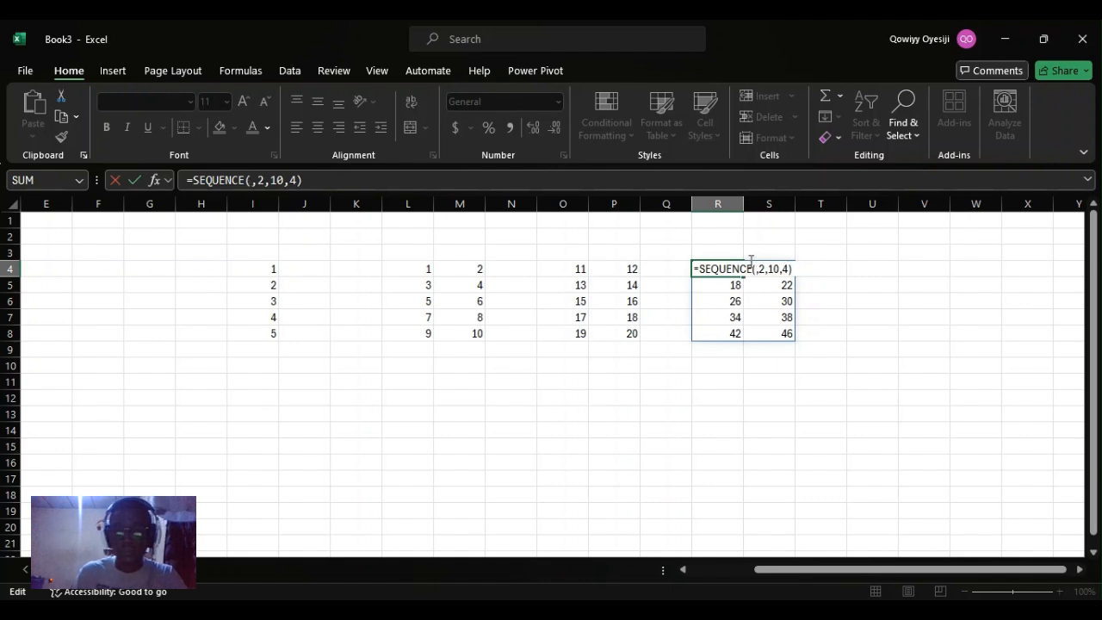
type("7")
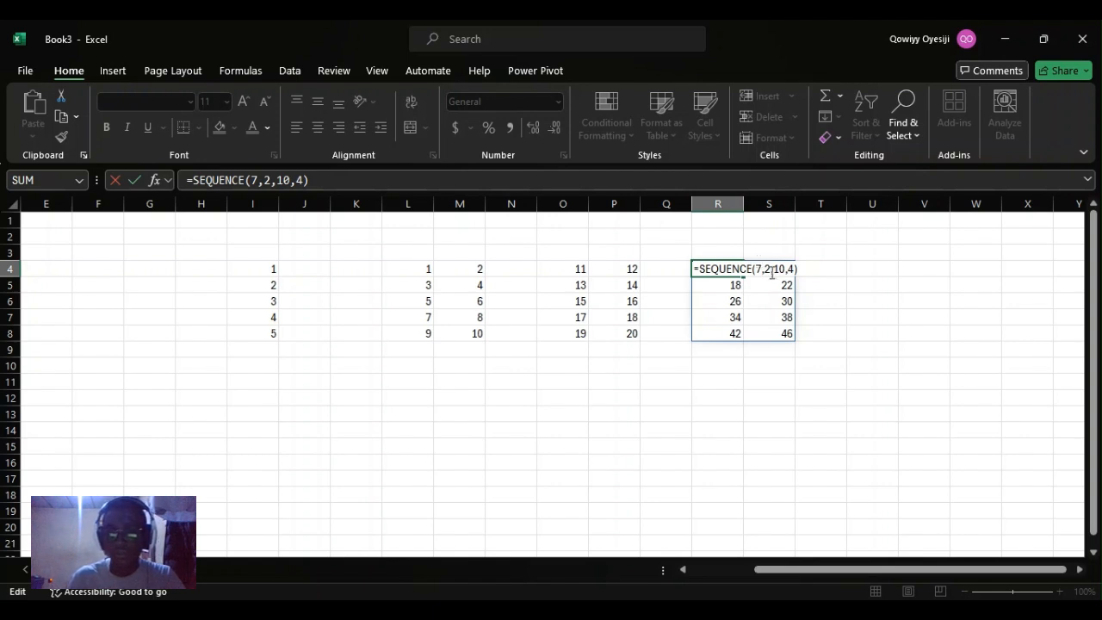
left_click(771, 270)
key("BackSpace")
type("3")
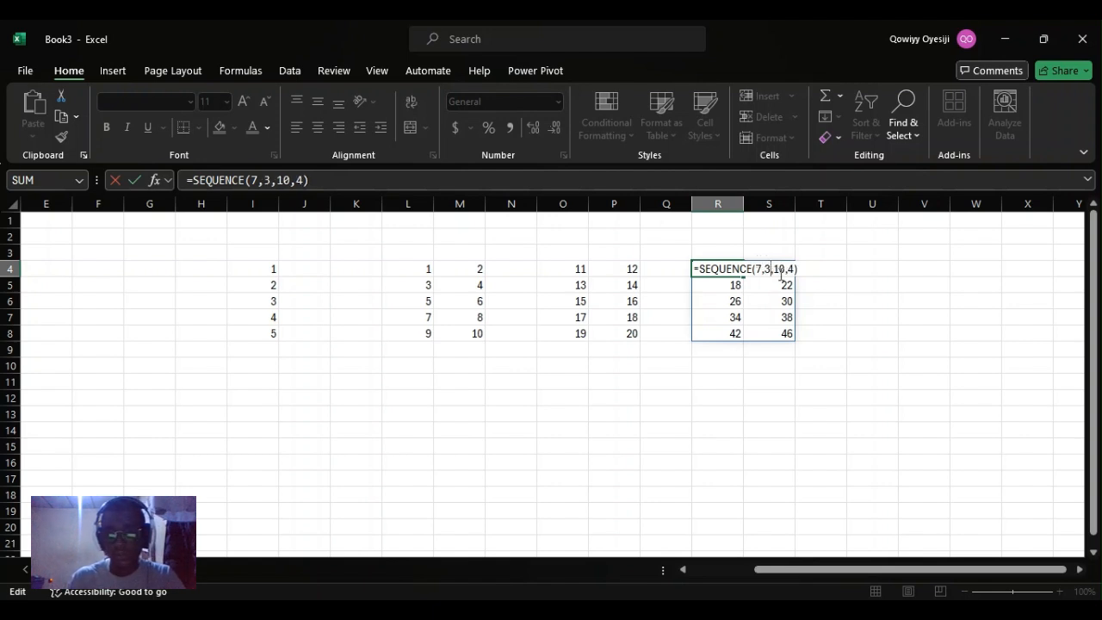
key("Return")
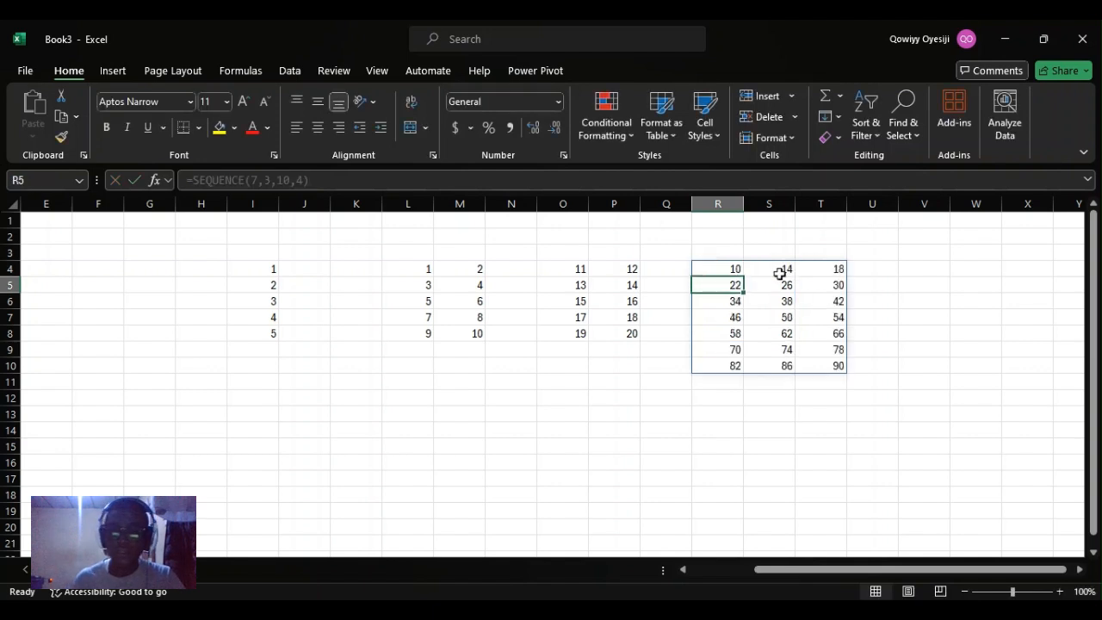